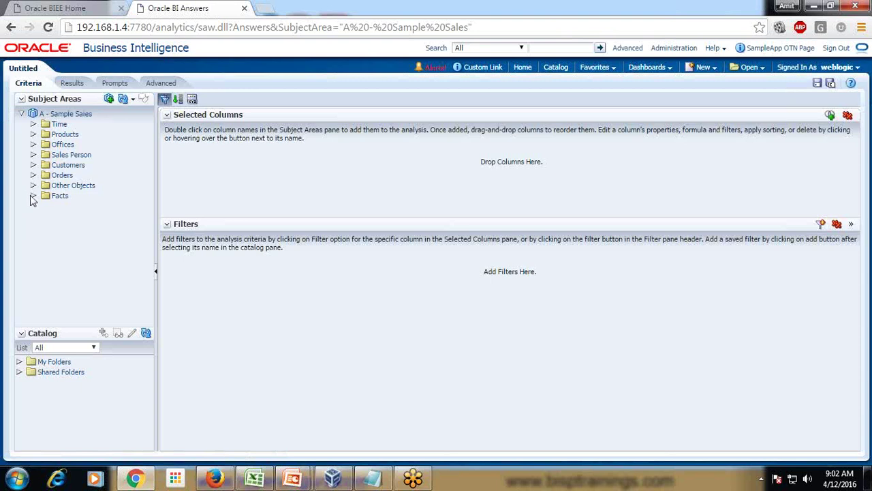
Add the C4 Customer Segment, C5 Income Level and C20 Years as Customer columns from the Customers folder to the analysis
{"action": "left_click", "coordinate": [33, 166]}
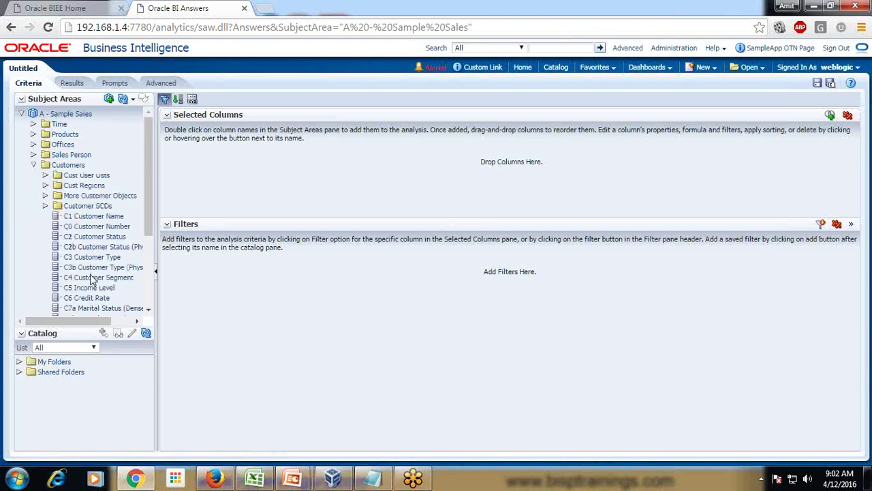
{"action": "left_click_drag", "start_coordinate": [93, 280], "coordinate": [303, 179]}
{"action": "scroll", "coordinate": [142, 263], "scroll_direction": "down", "scroll_amount": 3}
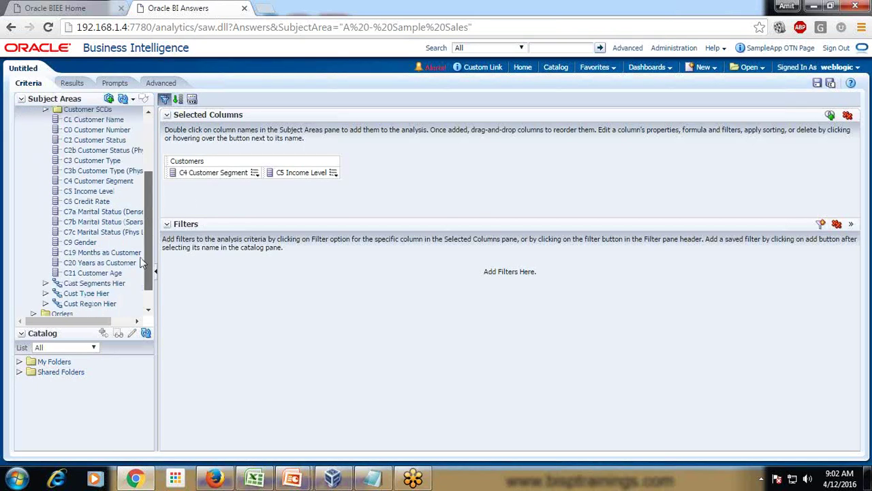
{"action": "scroll", "coordinate": [129, 269], "scroll_direction": "up", "scroll_amount": 2}
{"action": "left_click_drag", "start_coordinate": [102, 295], "coordinate": [347, 182]}
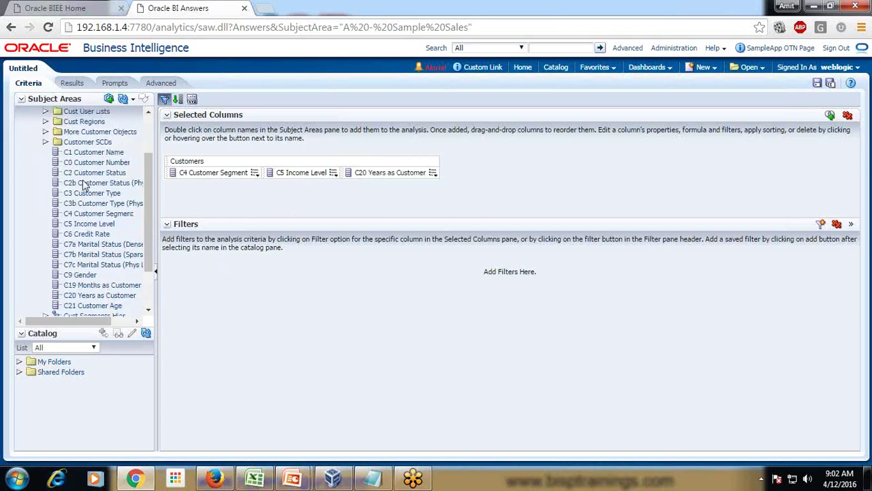
Add the C50 Region column from the Cust Regions subfolder of Customers, and collapse the Customers folder
{"action": "left_click", "coordinate": [44, 142]}
{"action": "scroll", "coordinate": [56, 199], "scroll_direction": "up", "scroll_amount": 2}
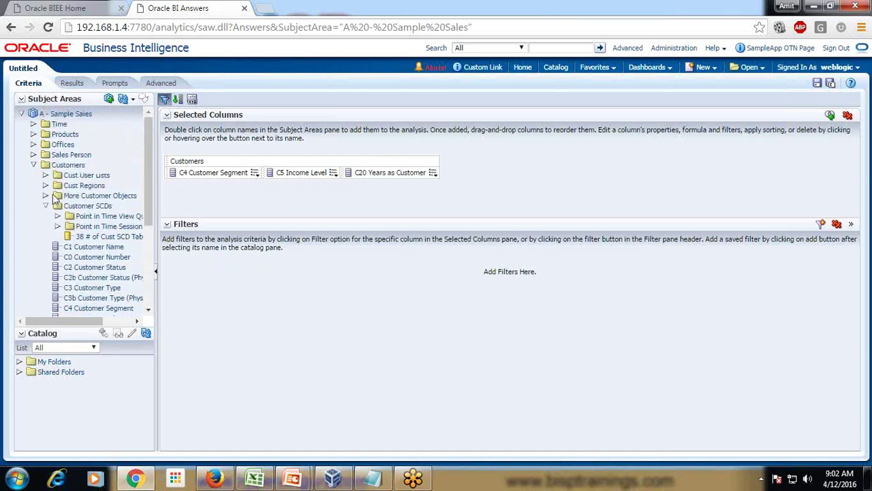
{"action": "left_click", "coordinate": [46, 206]}
{"action": "left_click", "coordinate": [46, 175]}
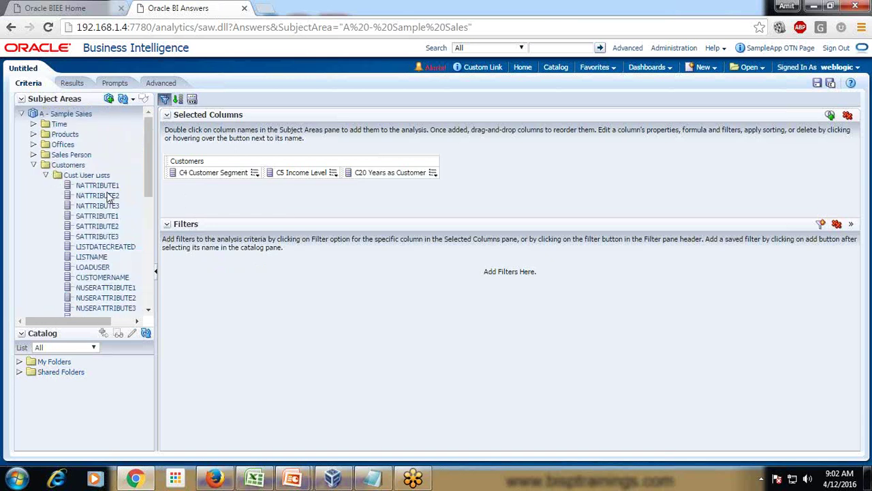
{"action": "left_click", "coordinate": [46, 176]}
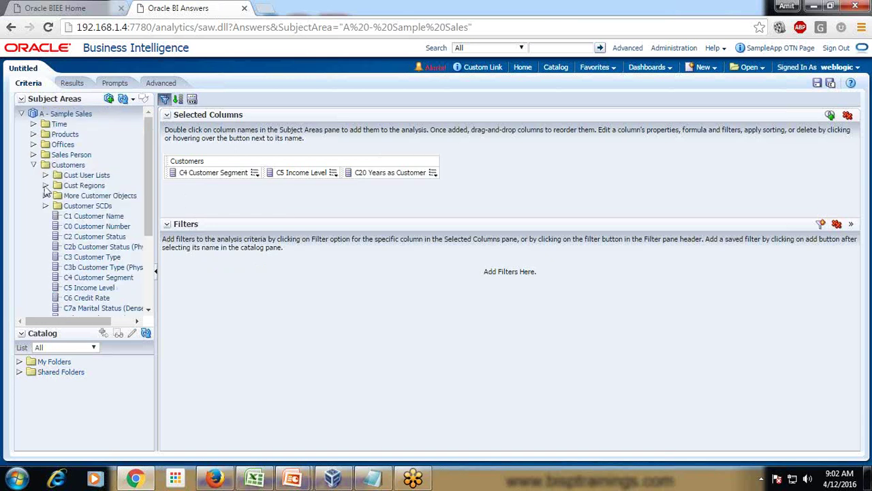
{"action": "left_click", "coordinate": [45, 187]}
{"action": "scroll", "coordinate": [96, 177], "scroll_direction": "down", "scroll_amount": 3}
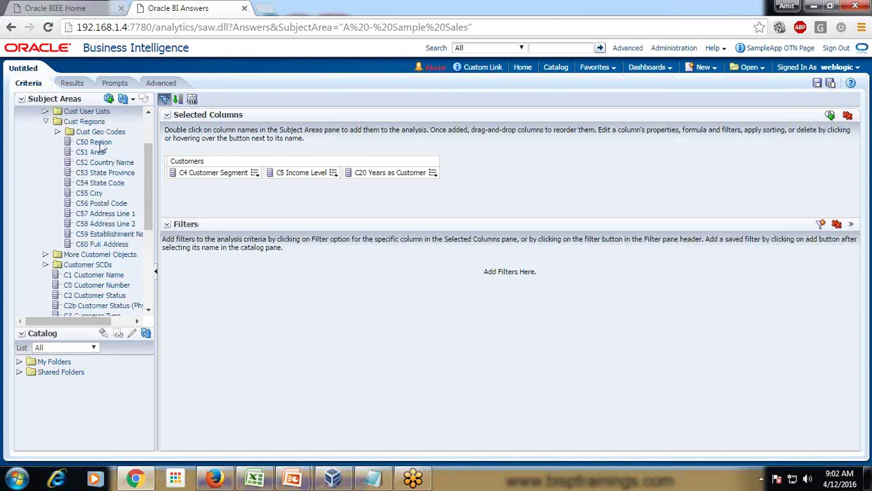
{"action": "left_click_drag", "start_coordinate": [100, 145], "coordinate": [440, 176]}
{"action": "scroll", "coordinate": [54, 182], "scroll_direction": "up", "scroll_amount": 3}
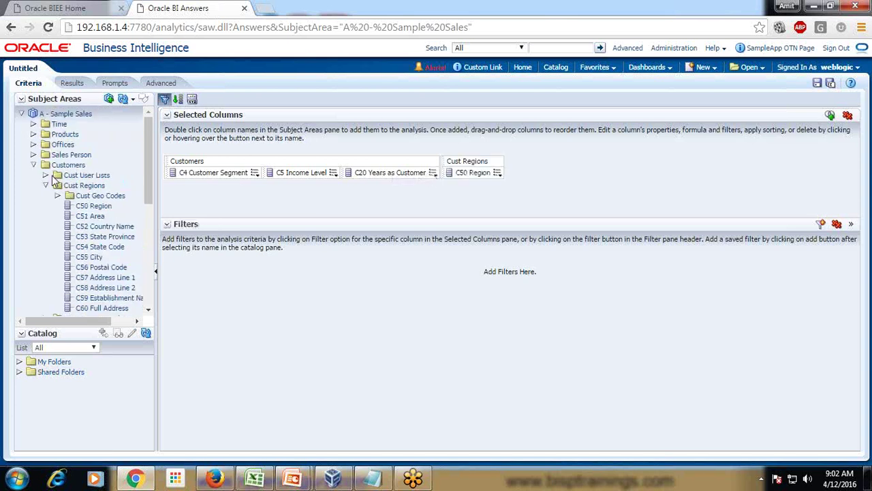
{"action": "left_click", "coordinate": [45, 186]}
{"action": "left_click", "coordinate": [34, 166]}
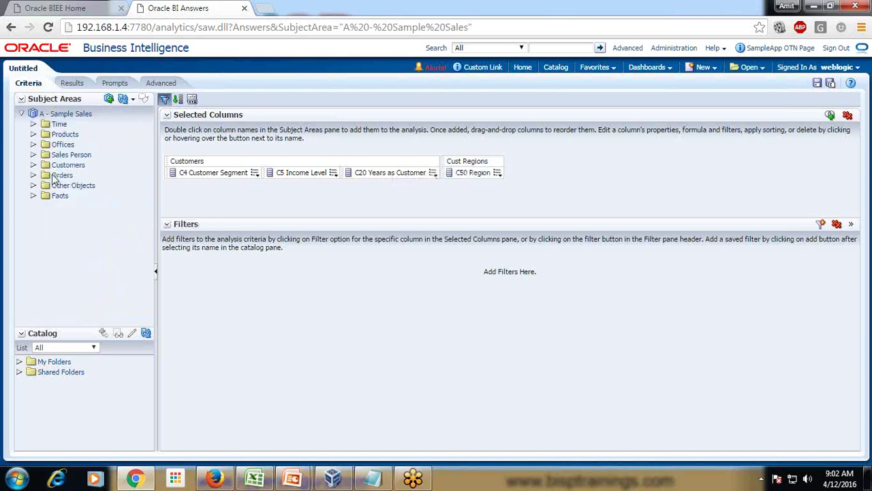
Add the 1- Revenue measure from Base Facts in the Facts folder to the selected columns
{"action": "left_click", "coordinate": [34, 195]}
{"action": "left_click", "coordinate": [46, 205]}
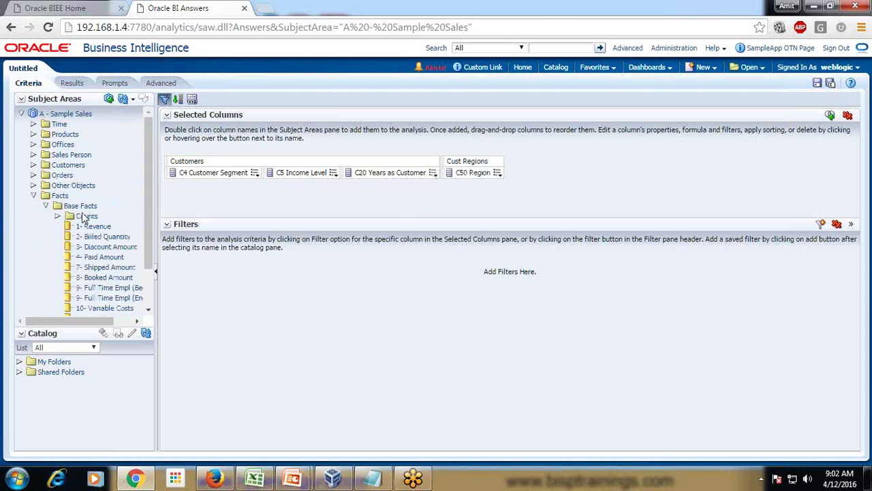
{"action": "left_click_drag", "start_coordinate": [96, 226], "coordinate": [549, 172]}
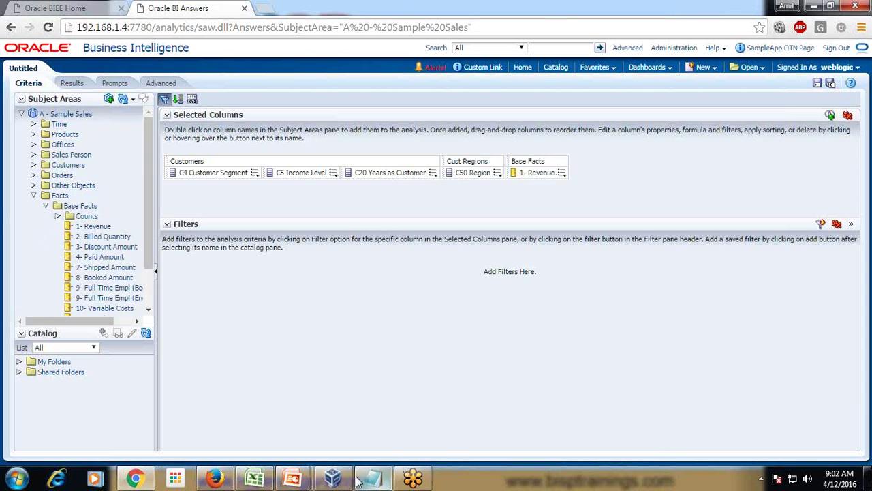
Switch to the PowerPoint slide show to review the required measures and dimensions, and return to the analysis in Chrome
{"action": "mouse_move", "coordinate": [292, 477]}
{"action": "left_click", "coordinate": [337, 416]}
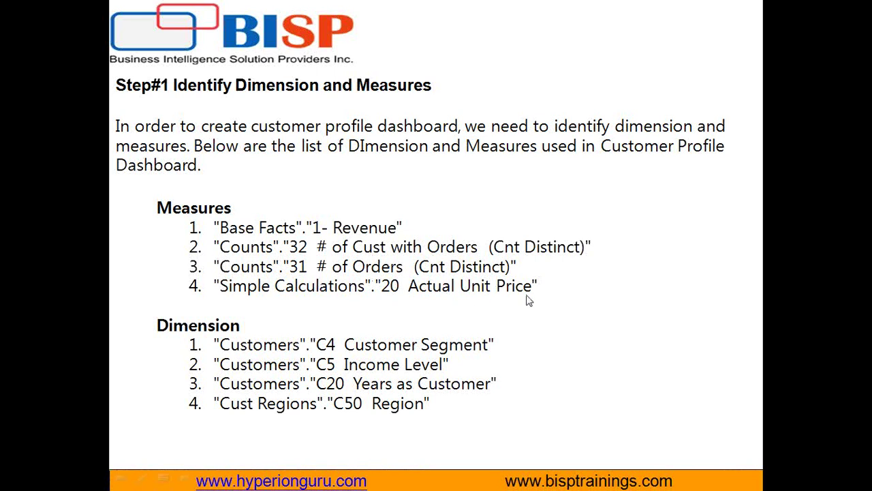
{"action": "key", "text": "alt+Tab"}
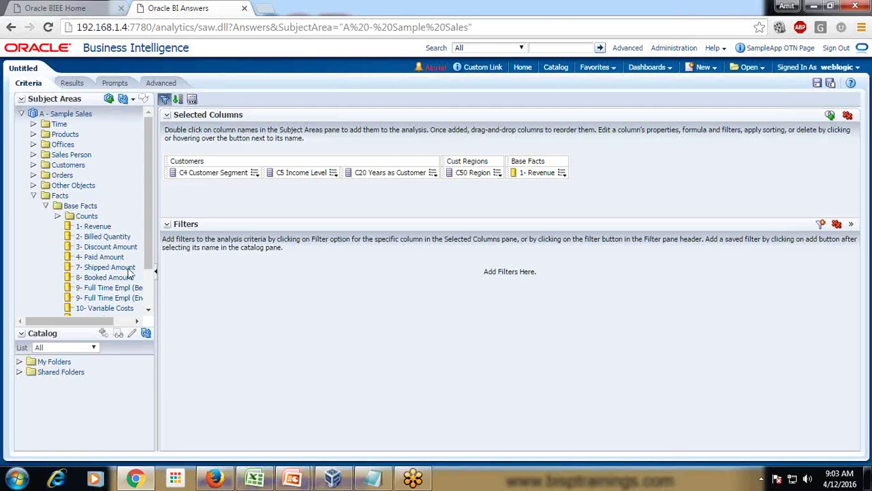
Add the 20 Actual Unit Price measure from the Simple Calculations subfolder of Calculations to the selected columns
{"action": "scroll", "coordinate": [144, 262], "scroll_direction": "down", "scroll_amount": 2}
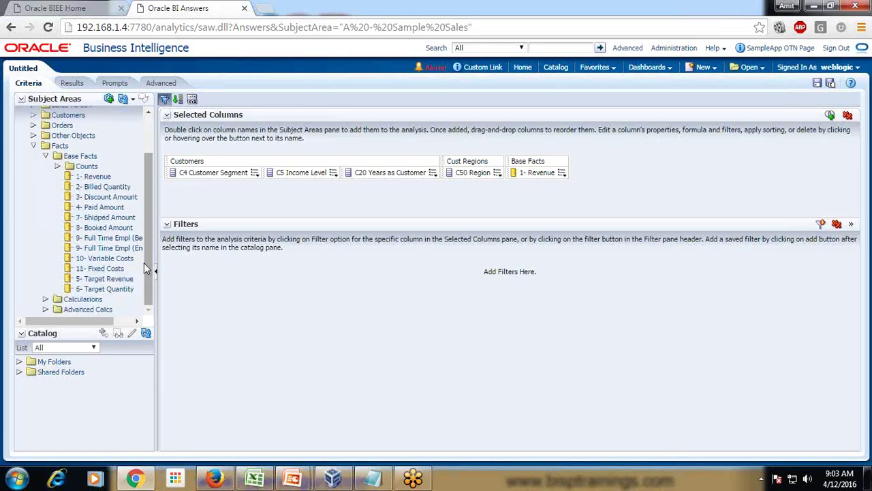
{"action": "left_click", "coordinate": [58, 166]}
{"action": "left_click", "coordinate": [46, 158]}
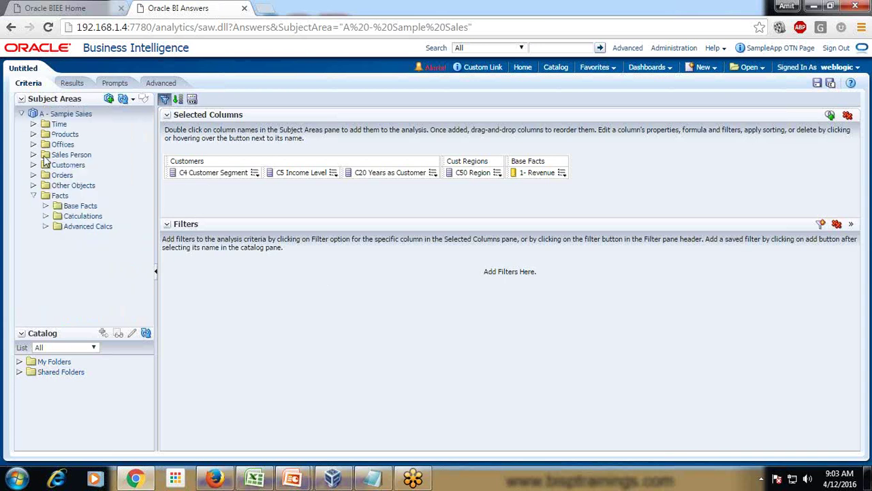
{"action": "left_click", "coordinate": [46, 206]}
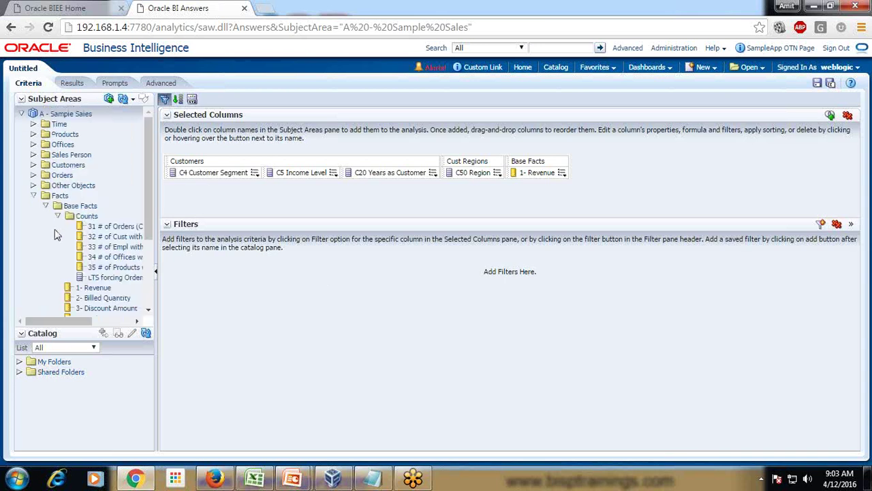
{"action": "left_click", "coordinate": [58, 216]}
{"action": "scroll", "coordinate": [105, 242], "scroll_direction": "down", "scroll_amount": 2}
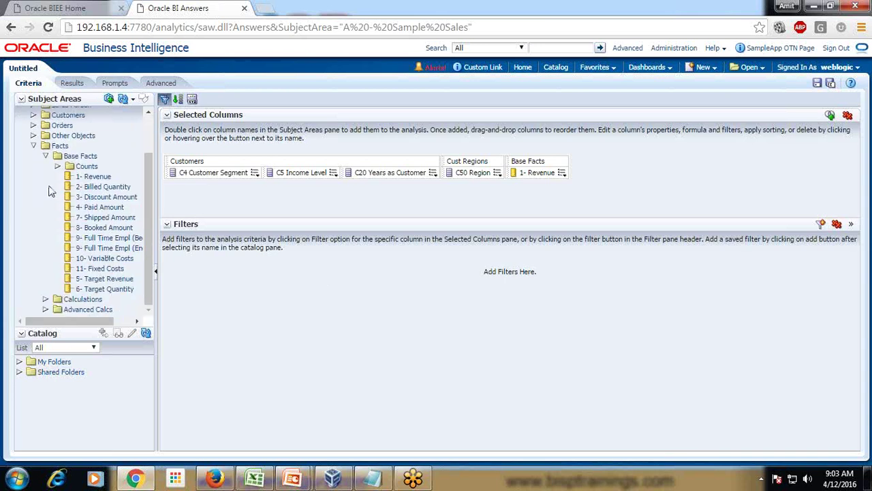
{"action": "left_click", "coordinate": [46, 299]}
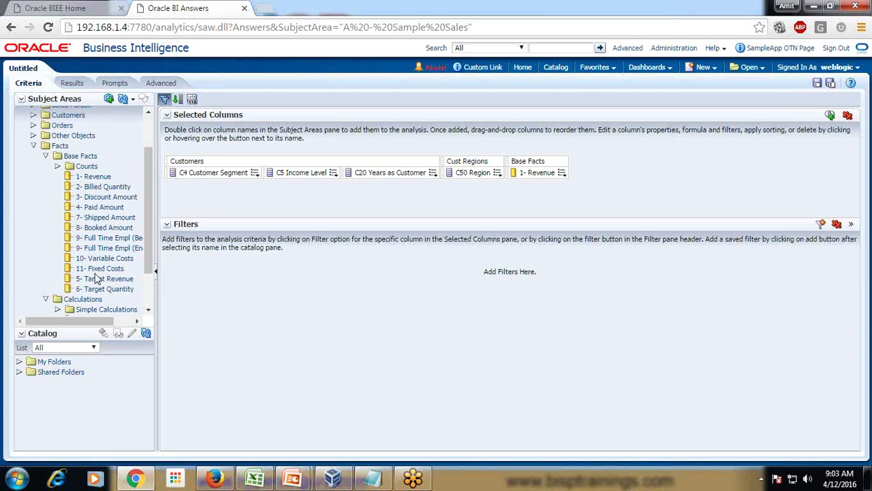
{"action": "left_click", "coordinate": [58, 309]}
{"action": "left_click_drag", "start_coordinate": [147, 208], "coordinate": [146, 230]}
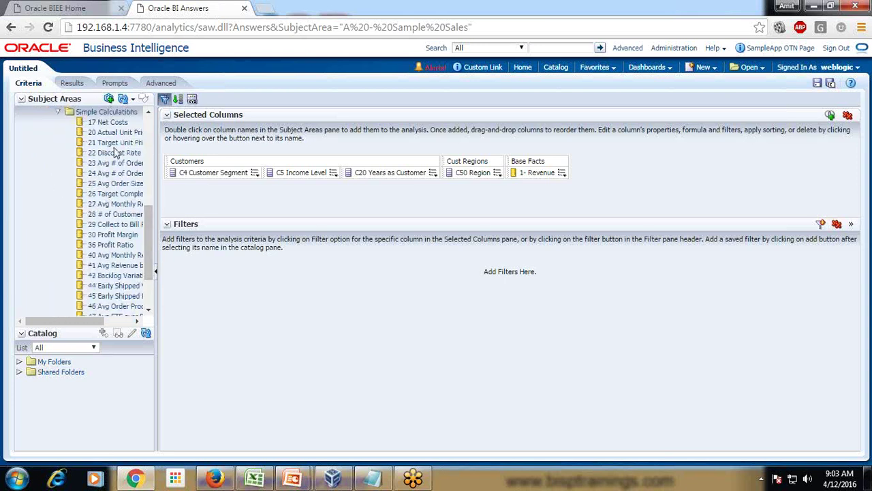
{"action": "left_click_drag", "start_coordinate": [116, 143], "coordinate": [530, 196]}
{"action": "left_click_drag", "start_coordinate": [94, 134], "coordinate": [588, 163]}
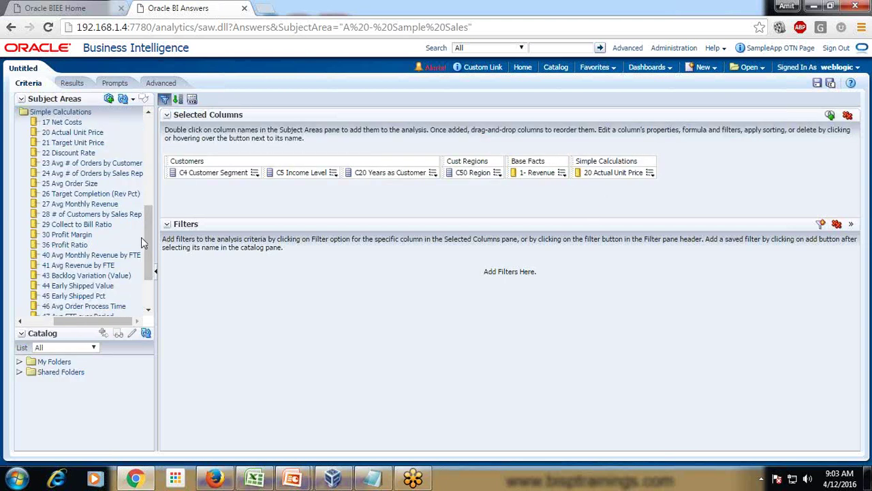
Collapse Simple Calculations and add the 31 # of Orders and 32 # of Cust with Orders measures from the Counts folder
{"action": "scroll", "coordinate": [141, 240], "scroll_direction": "down", "scroll_amount": 4}
{"action": "scroll", "coordinate": [143, 242], "scroll_direction": "up", "scroll_amount": 5}
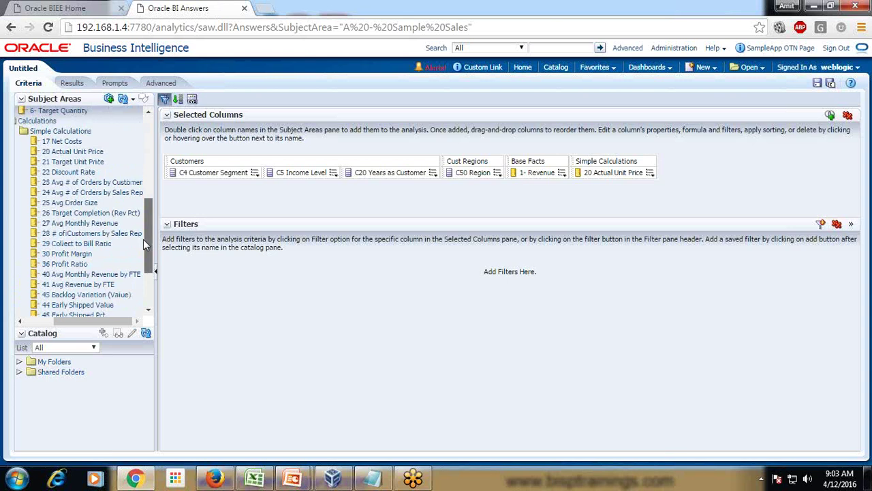
{"action": "scroll", "coordinate": [143, 242], "scroll_direction": "up", "scroll_amount": 4}
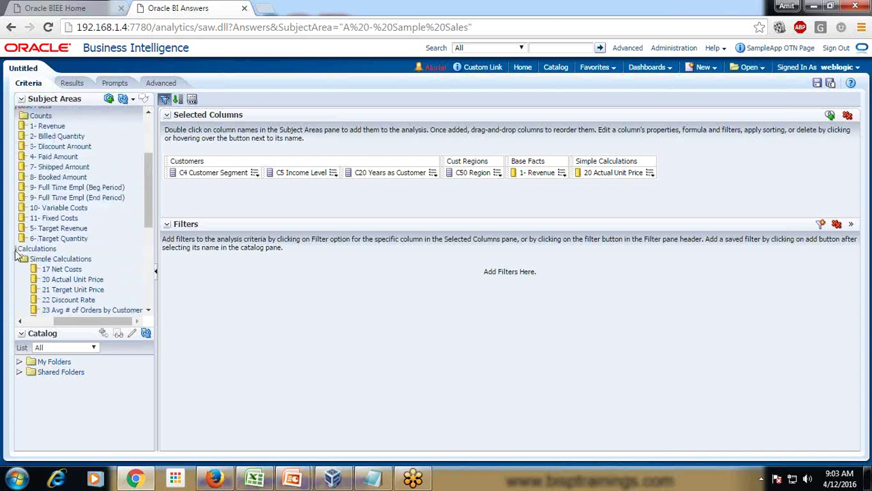
{"action": "left_click_drag", "start_coordinate": [89, 318], "coordinate": [60, 318]}
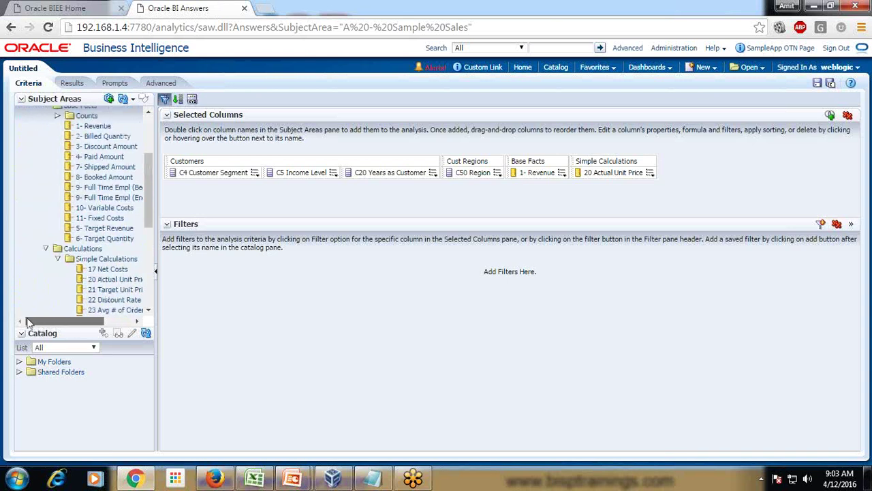
{"action": "left_click", "coordinate": [58, 259]}
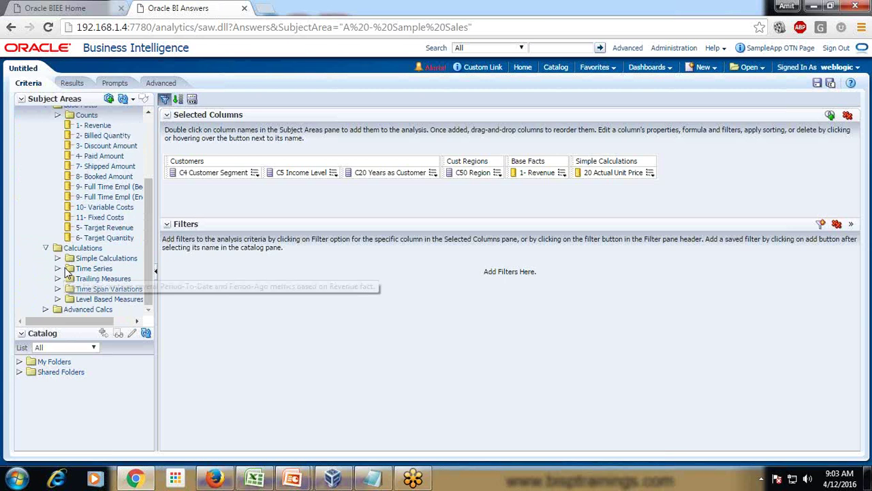
{"action": "scroll", "coordinate": [60, 259], "scroll_direction": "up", "scroll_amount": 3}
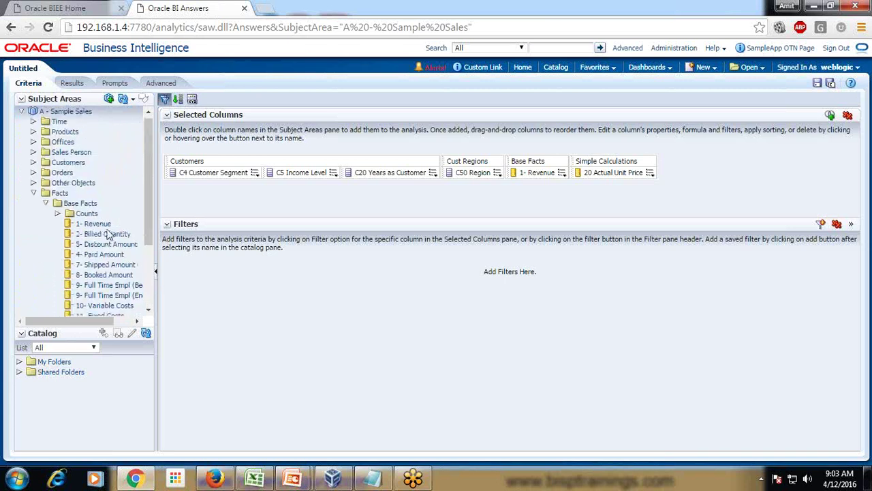
{"action": "left_click", "coordinate": [58, 217]}
{"action": "left_click_drag", "start_coordinate": [116, 228], "coordinate": [599, 178]}
{"action": "left_click_drag", "start_coordinate": [508, 260], "coordinate": [652, 178]}
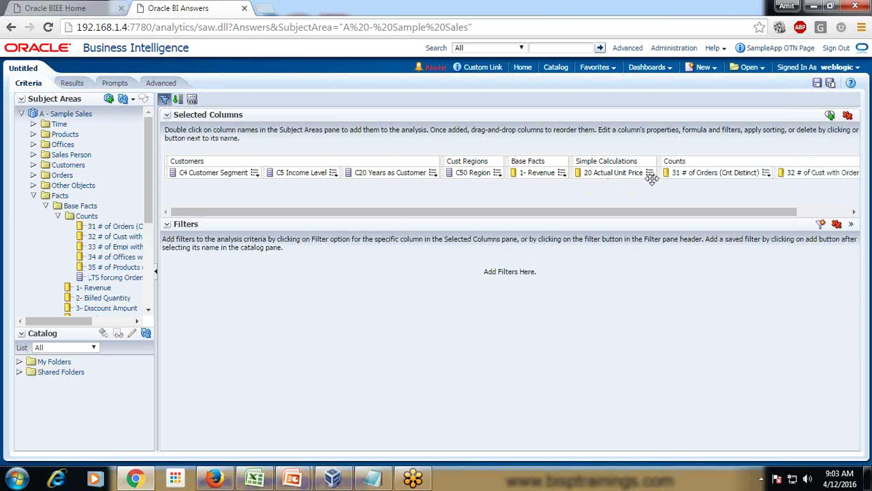
Enable custom headings for the 31 # of Orders (Cnt Distinct) column and shorten its column heading to "# of Orders"
{"action": "left_click", "coordinate": [766, 174]}
{"action": "left_click", "coordinate": [767, 176]}
{"action": "left_click", "coordinate": [767, 176]}
{"action": "mouse_move", "coordinate": [777, 185]}
{"action": "left_click", "coordinate": [791, 200]}
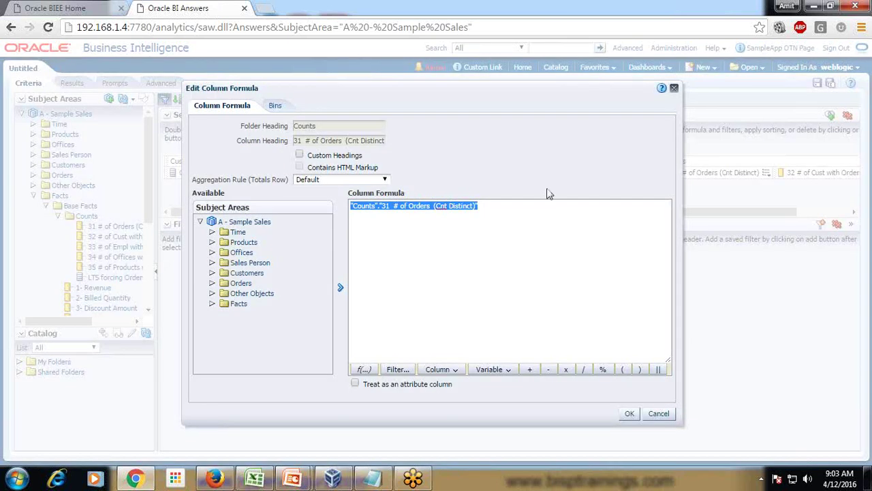
{"action": "left_click", "coordinate": [300, 157]}
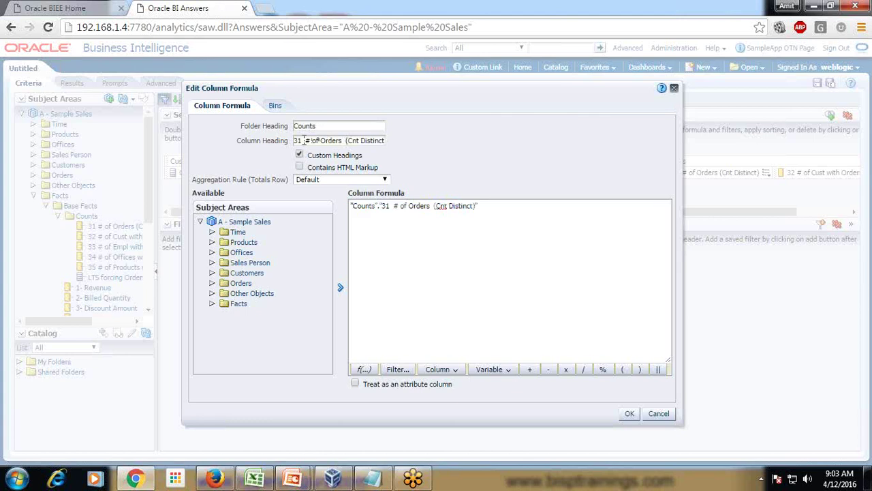
{"action": "left_click_drag", "start_coordinate": [305, 141], "coordinate": [268, 137]}
{"action": "key", "text": "Delete"}
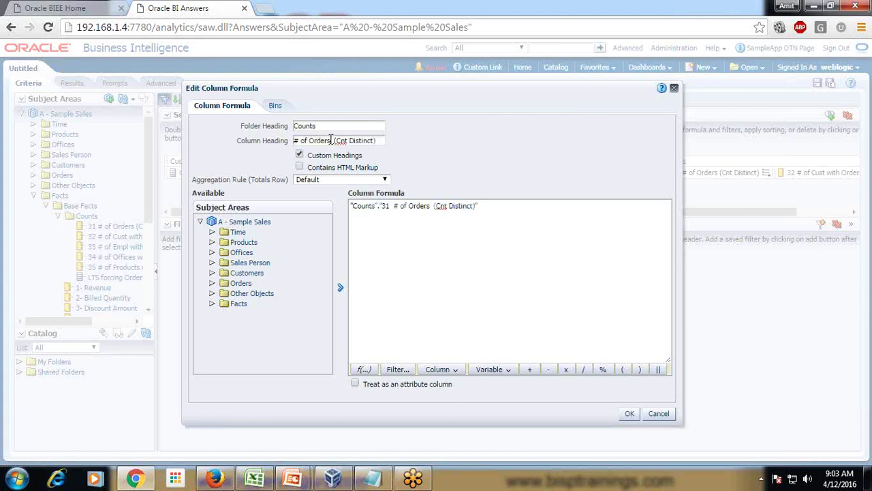
{"action": "left_click_drag", "start_coordinate": [331, 140], "coordinate": [467, 144]}
{"action": "key", "text": "Delete"}
{"action": "left_click", "coordinate": [630, 413]}
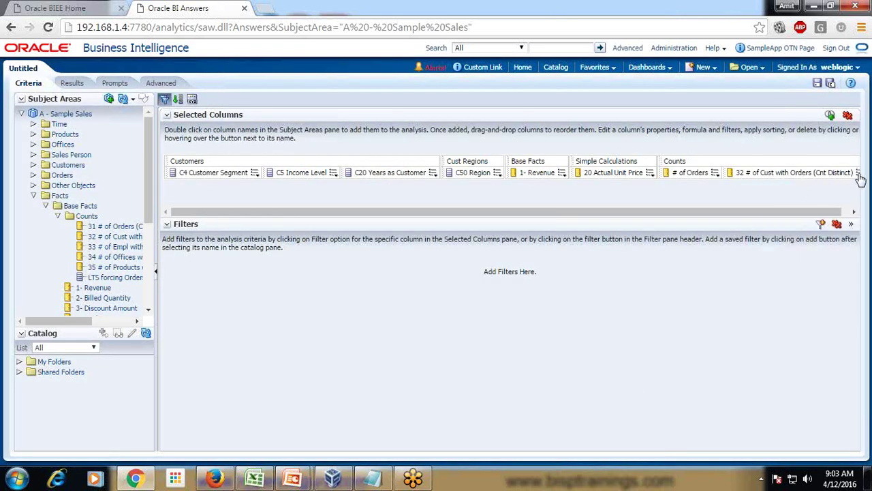
Enable custom headings for the 32 # of Cust with Orders (Cnt Distinct) column and shorten its column heading to "# of Cust"
{"action": "mouse_move", "coordinate": [861, 175]}
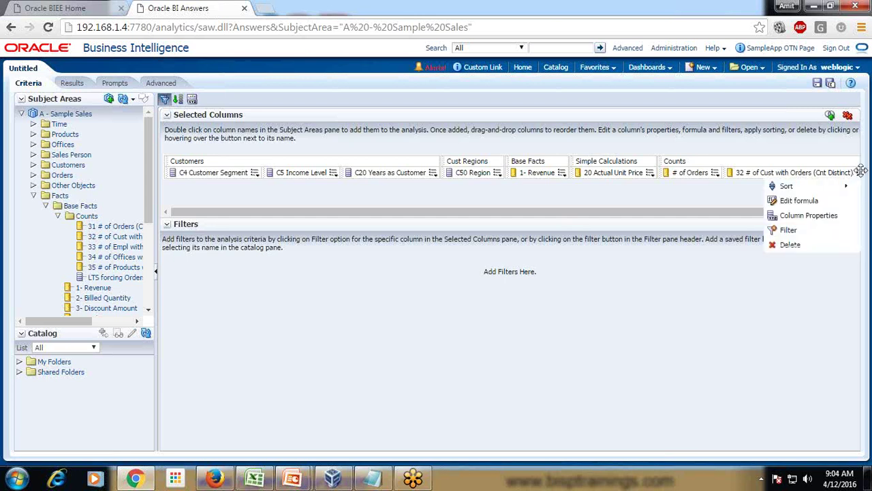
{"action": "left_click", "coordinate": [833, 197]}
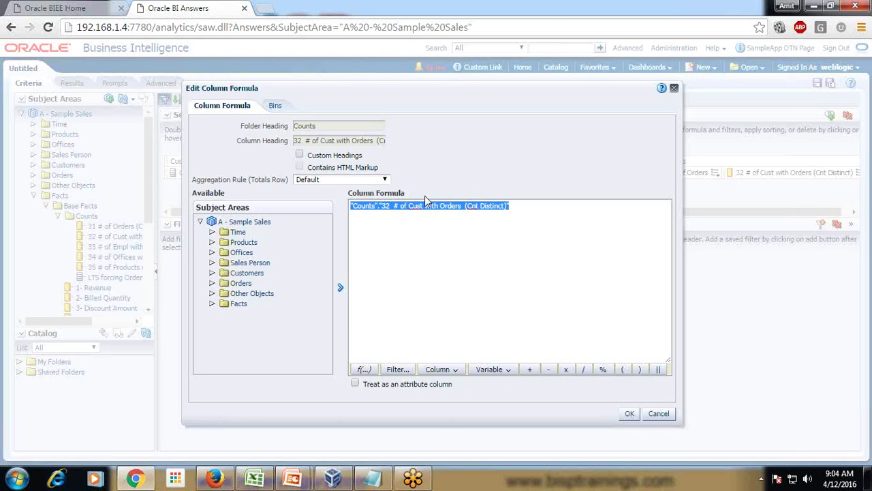
{"action": "left_click", "coordinate": [300, 155]}
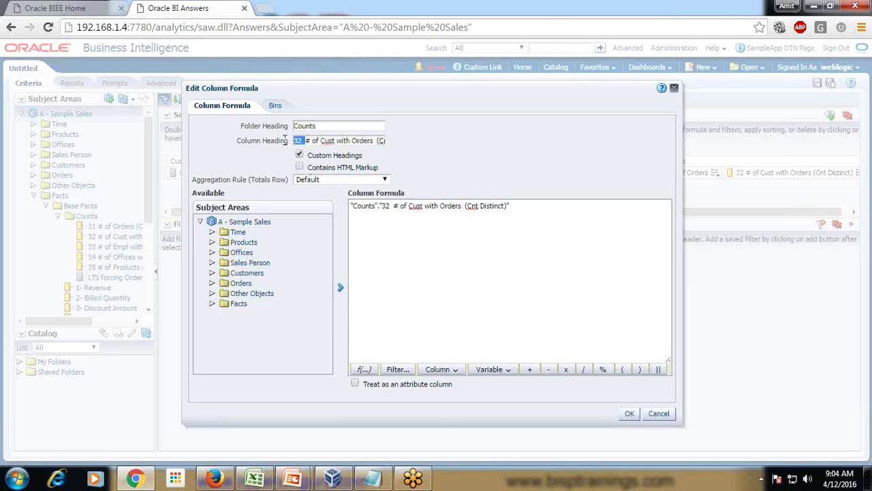
{"action": "key", "text": "BackSpace"}
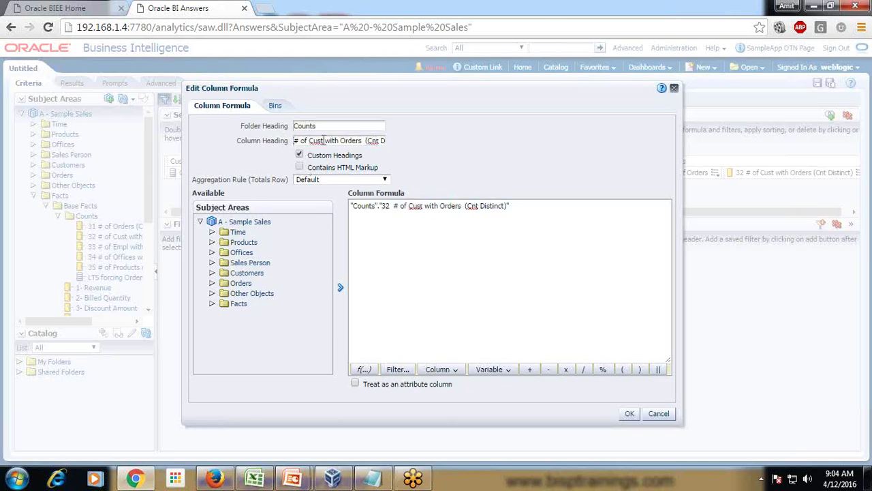
{"action": "left_click_drag", "start_coordinate": [325, 141], "coordinate": [535, 159]}
{"action": "key", "text": "BackSpace"}
{"action": "left_click", "coordinate": [629, 413]}
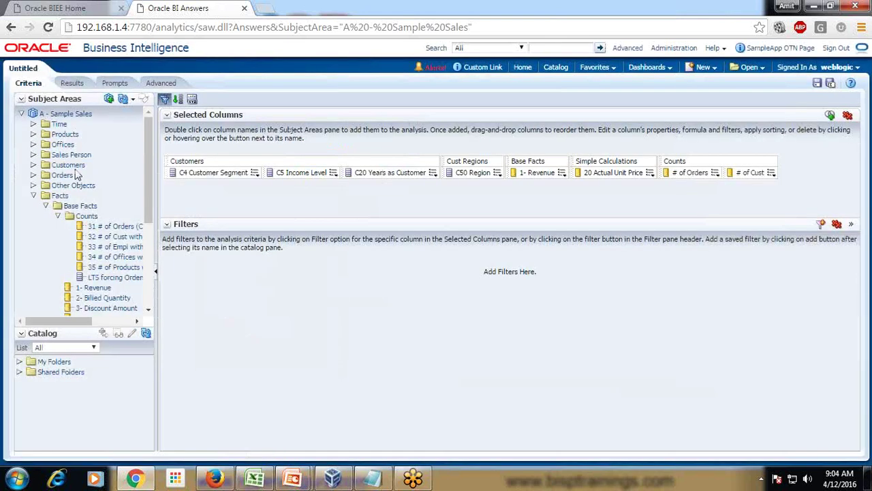
Show the analysis results, remove the default table from the compound layout and add a pivot table view
{"action": "left_click", "coordinate": [72, 83]}
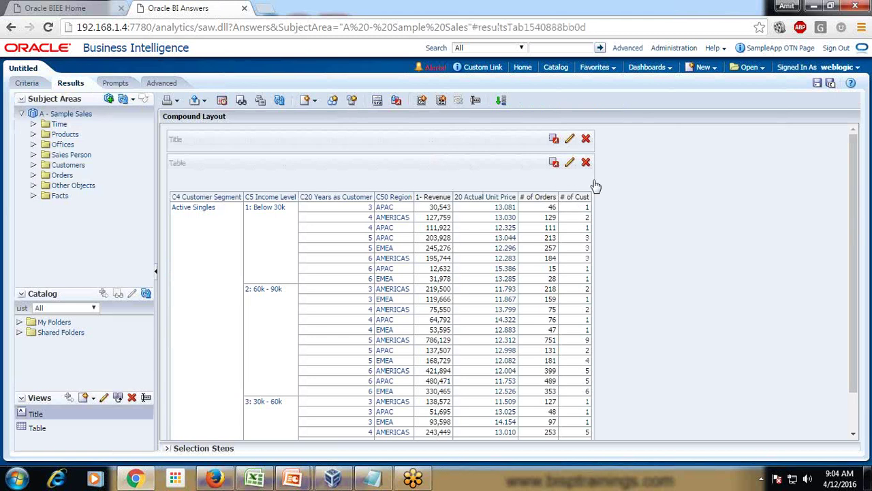
{"action": "left_click", "coordinate": [586, 163]}
{"action": "left_click", "coordinate": [307, 100]}
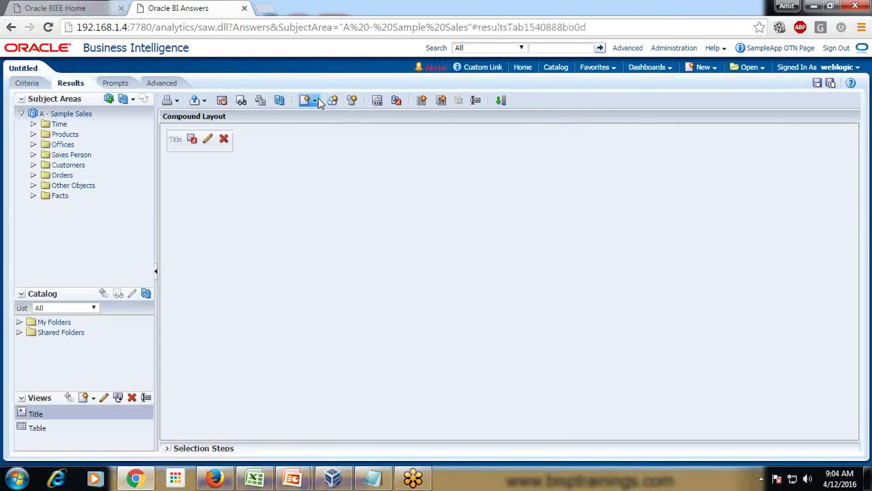
{"action": "mouse_move", "coordinate": [341, 205]}
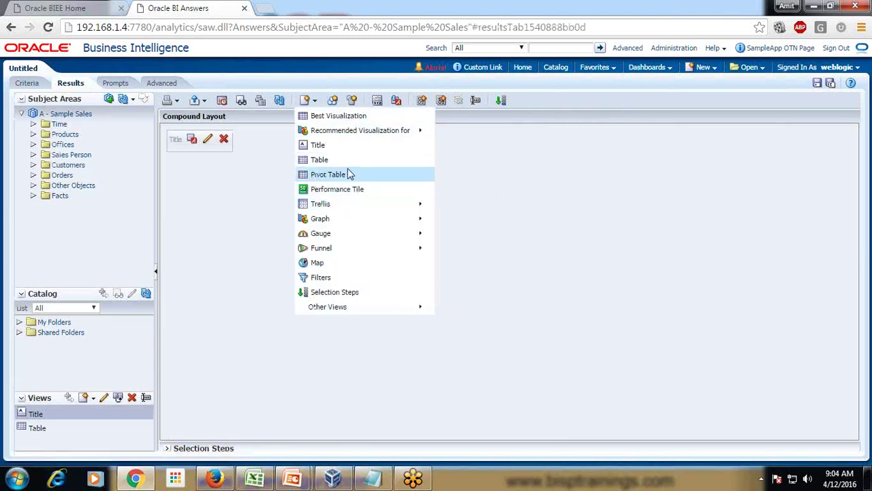
{"action": "left_click", "coordinate": [349, 174]}
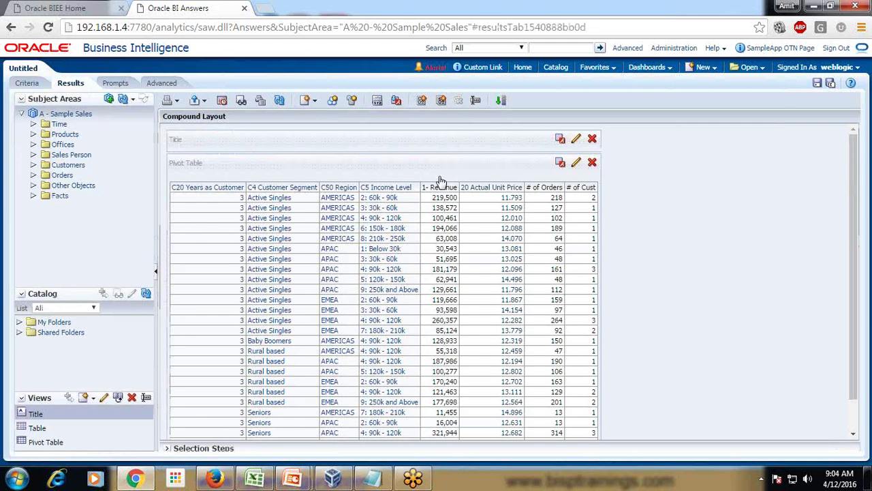
Edit the pivot table and exclude C20 Years as Customer, C4 Customer Segment, C50 Region and C5 Income Level from its rows
{"action": "left_click", "coordinate": [577, 163]}
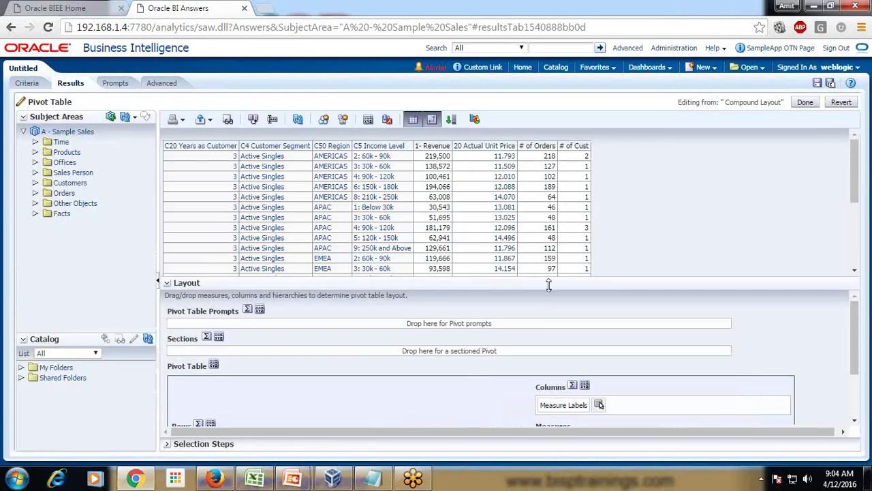
{"action": "left_click_drag", "start_coordinate": [548, 285], "coordinate": [545, 231]}
{"action": "scroll", "coordinate": [597, 296], "scroll_direction": "down", "scroll_amount": 1}
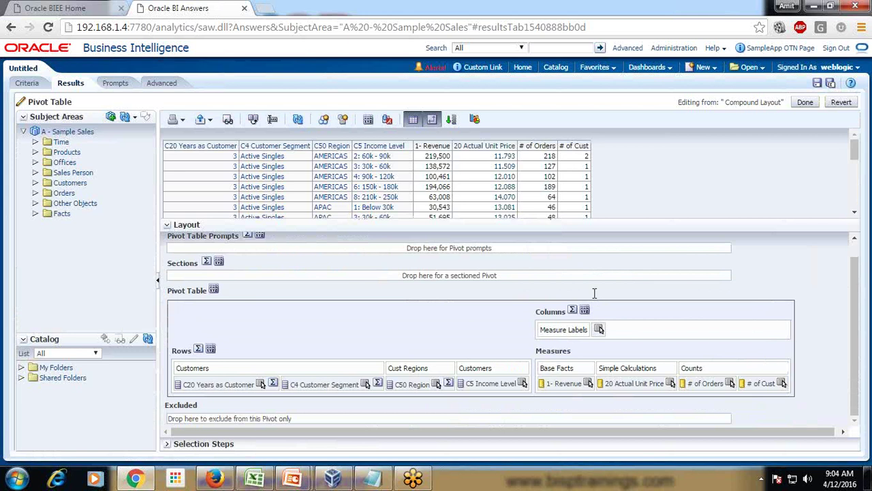
{"action": "left_click_drag", "start_coordinate": [221, 384], "coordinate": [226, 420]}
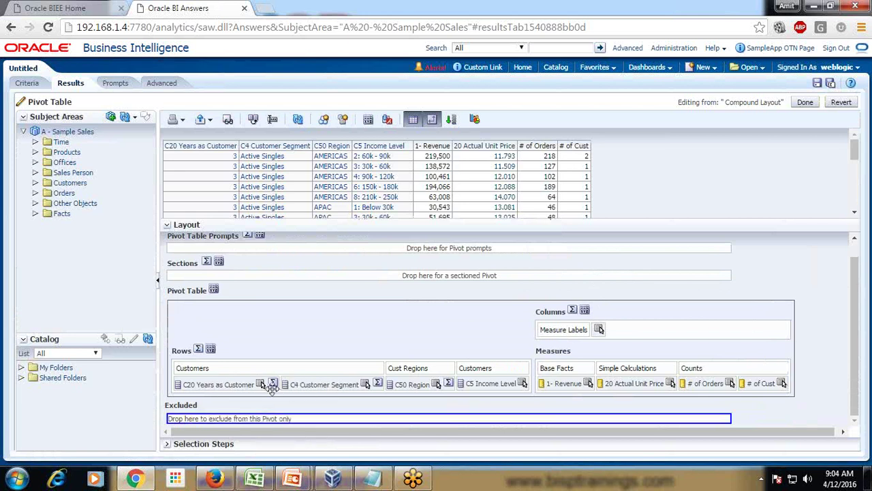
{"action": "left_click_drag", "start_coordinate": [214, 386], "coordinate": [193, 422]}
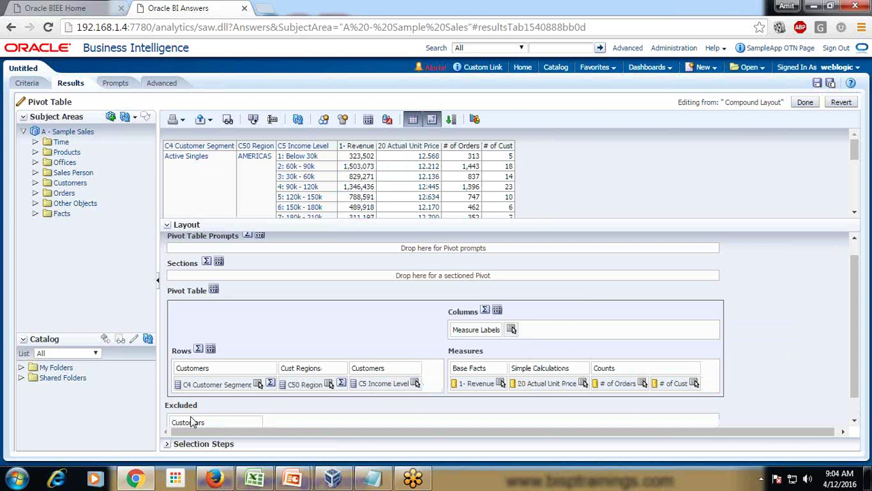
{"action": "left_click_drag", "start_coordinate": [218, 386], "coordinate": [421, 414]}
{"action": "left_click", "coordinate": [224, 383]}
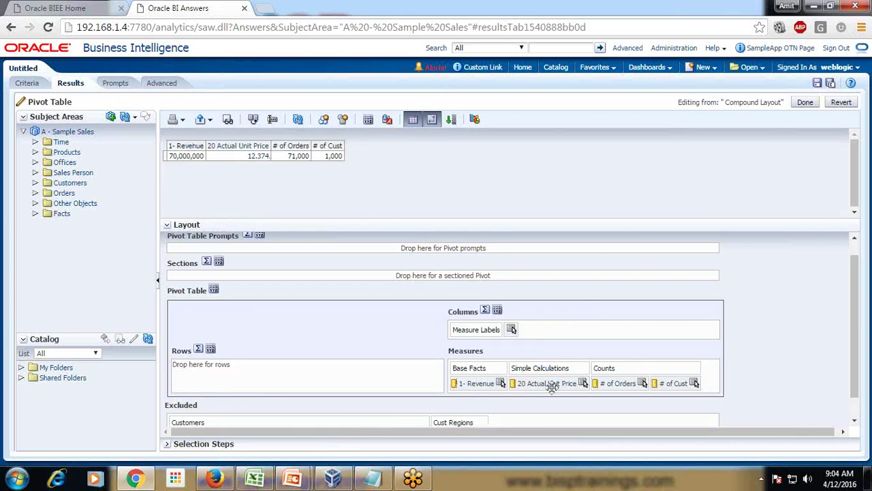
Place # of Cust before 1- Revenue in the pivot measures, exclude 20 Actual Unit Price and finish editing the pivot table
{"action": "left_click", "coordinate": [294, 481]}
{"action": "left_click", "coordinate": [380, 400]}
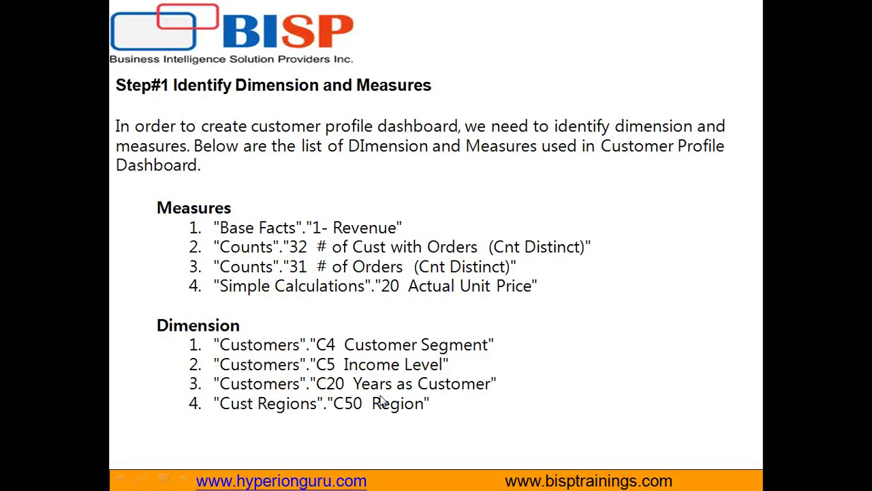
{"action": "left_click", "coordinate": [433, 353]}
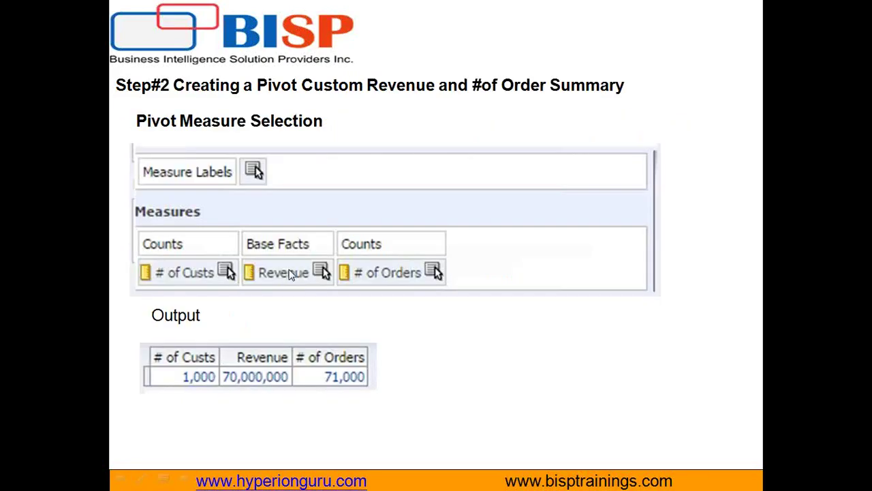
{"action": "key", "text": "alt+Tab"}
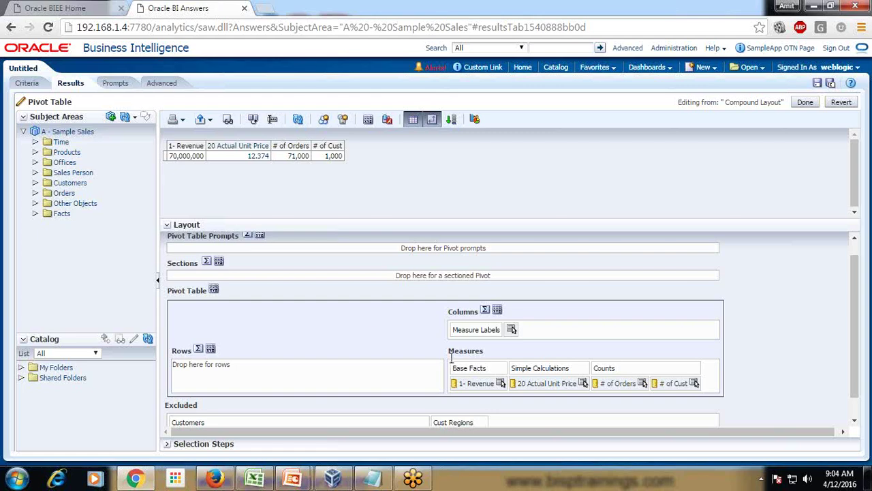
{"action": "scroll", "coordinate": [453, 361], "scroll_direction": "down", "scroll_amount": 1}
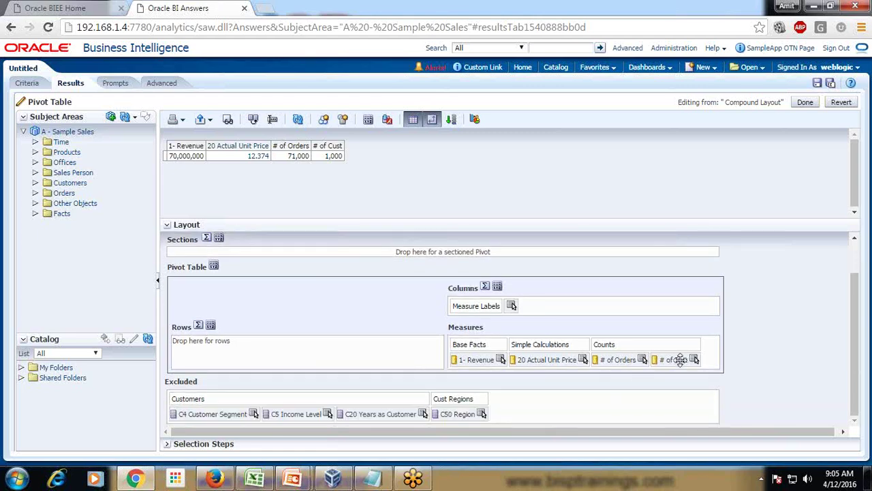
{"action": "left_click_drag", "start_coordinate": [674, 359], "coordinate": [485, 361]}
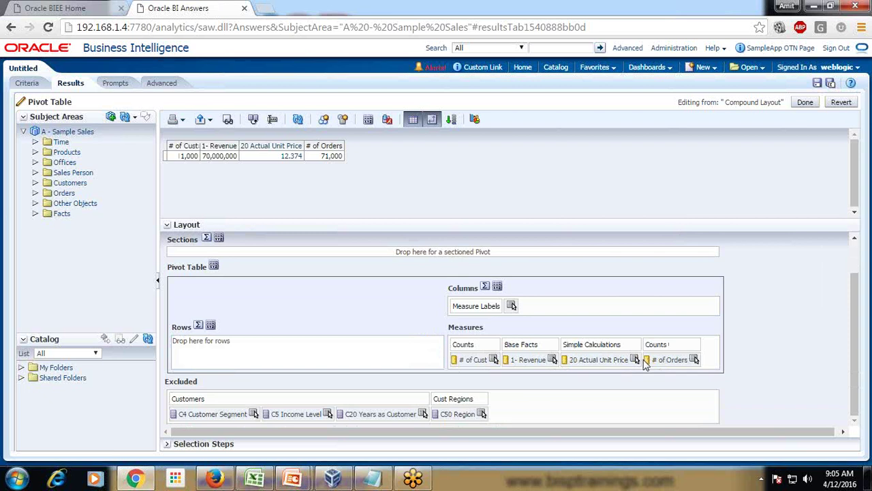
{"action": "left_click_drag", "start_coordinate": [606, 360], "coordinate": [547, 407]}
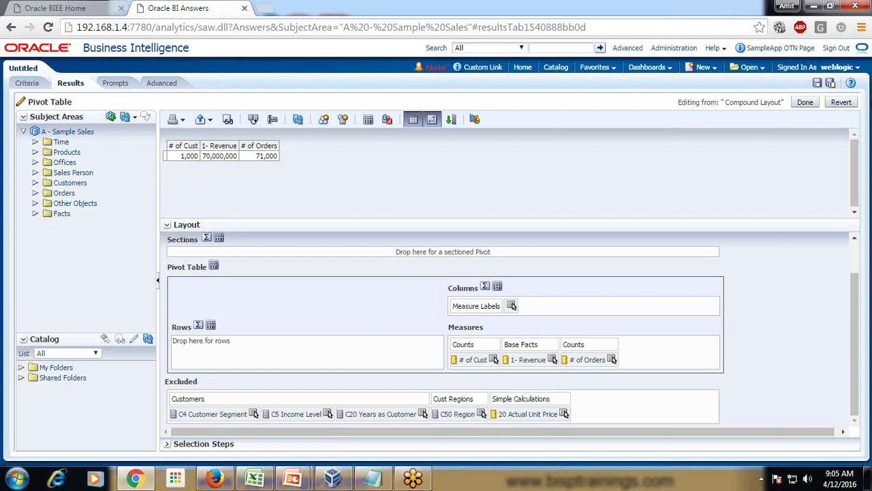
{"action": "left_click", "coordinate": [805, 101]}
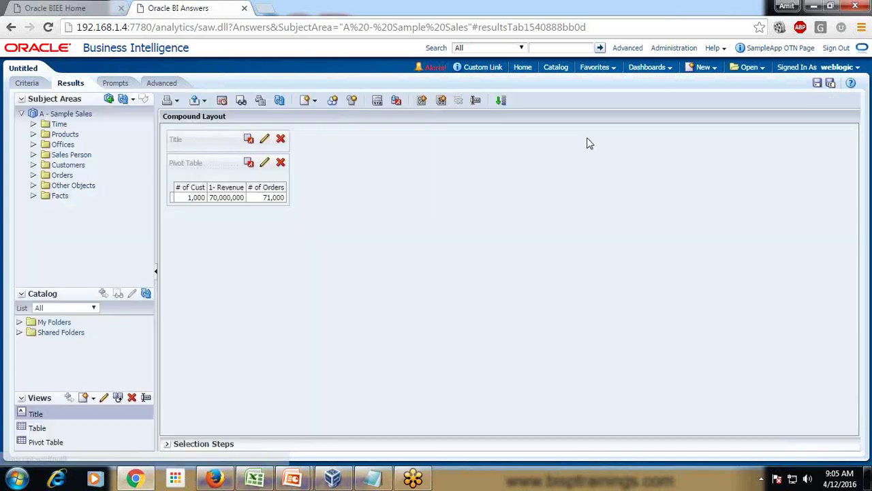
Add a pie graph to the compound layout and place it beside the pivot table
{"action": "left_click", "coordinate": [310, 101]}
{"action": "mouse_move", "coordinate": [334, 222]}
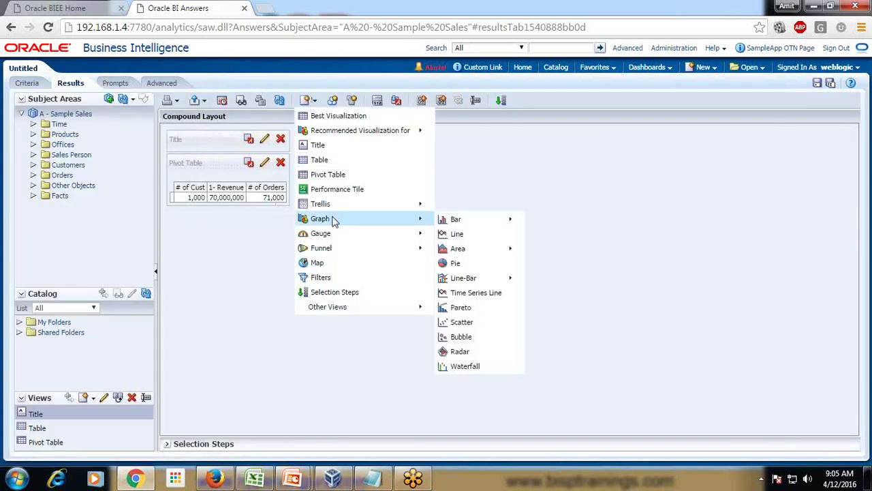
{"action": "left_click", "coordinate": [482, 264]}
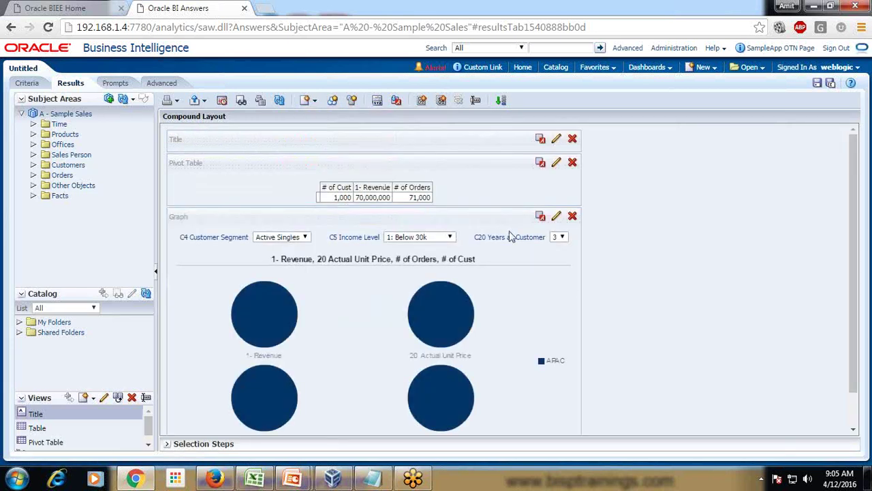
{"action": "left_click_drag", "start_coordinate": [486, 212], "coordinate": [585, 184]}
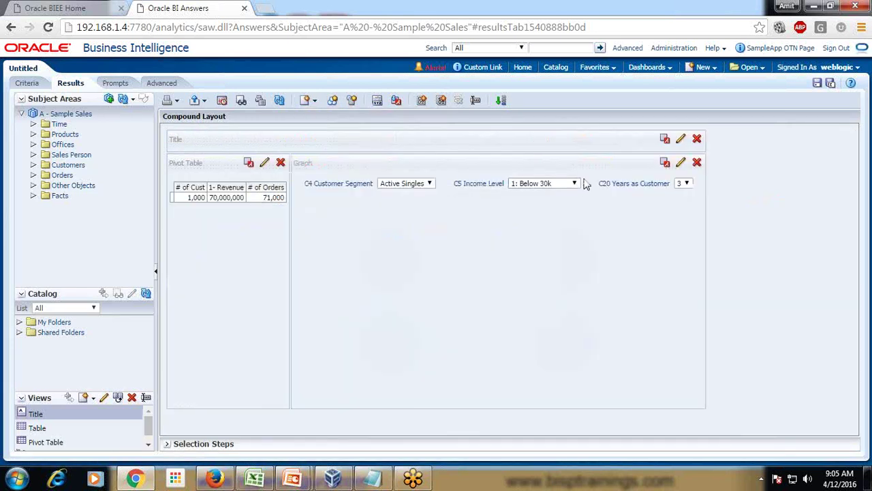
Edit the pie graph, exclude C50 Region from its slices and try to exclude Measure Labels from its pies
{"action": "left_click", "coordinate": [681, 163]}
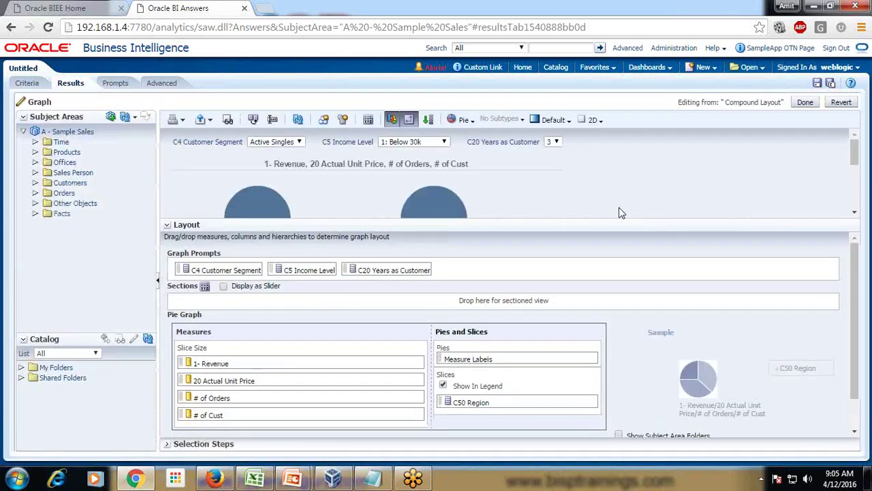
{"action": "scroll", "coordinate": [646, 261], "scroll_direction": "down", "scroll_amount": 1}
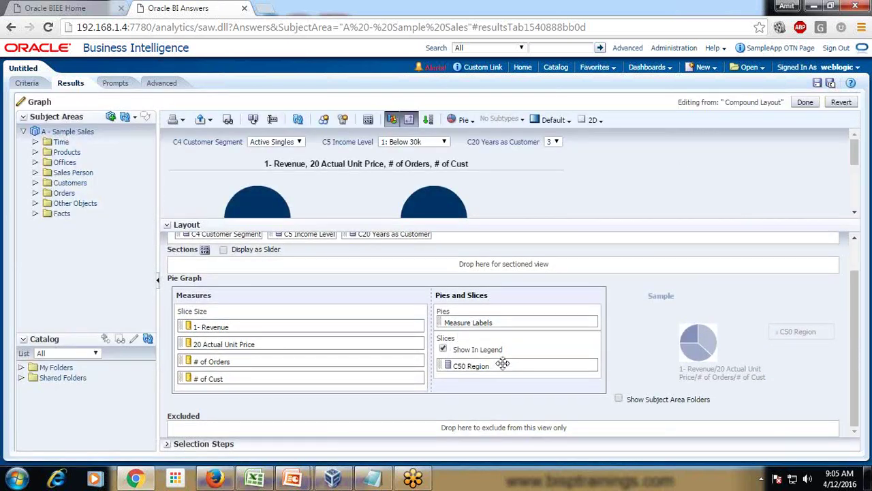
{"action": "left_click_drag", "start_coordinate": [485, 363], "coordinate": [299, 427]}
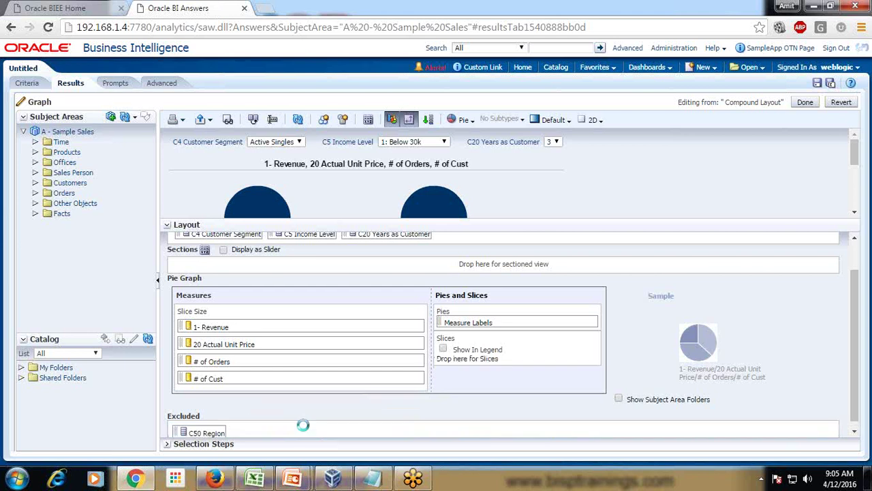
{"action": "left_click_drag", "start_coordinate": [469, 323], "coordinate": [261, 421]}
Exclude # of Orders, 20 Actual Unit Price and 1- Revenue from the pie graph's slice size, keeping only # of Cust
{"action": "left_click", "coordinate": [292, 479]}
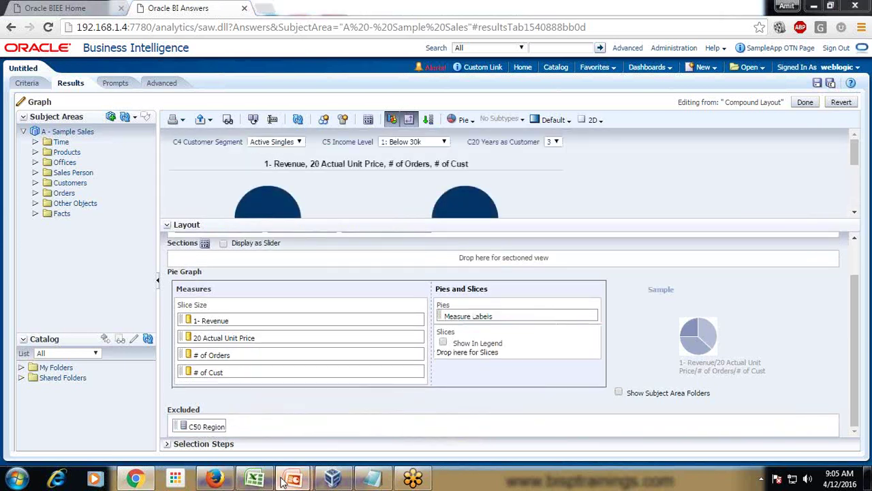
{"action": "left_click", "coordinate": [344, 438]}
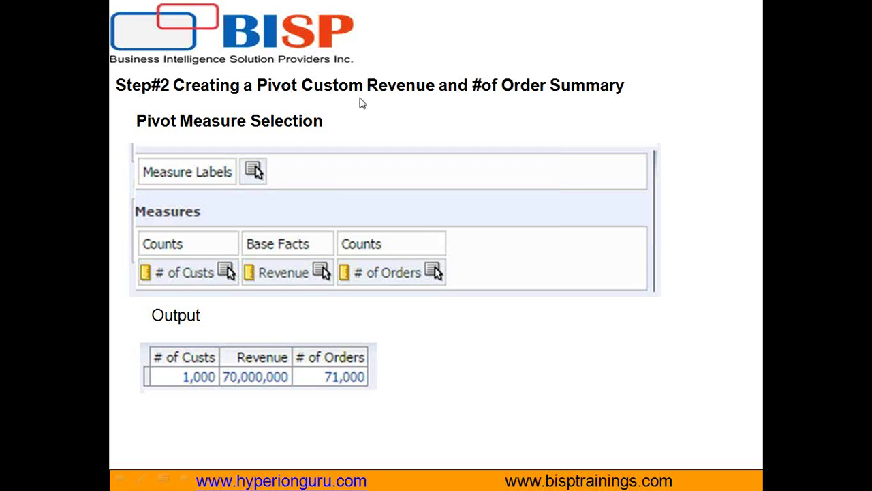
{"action": "left_click", "coordinate": [710, 130]}
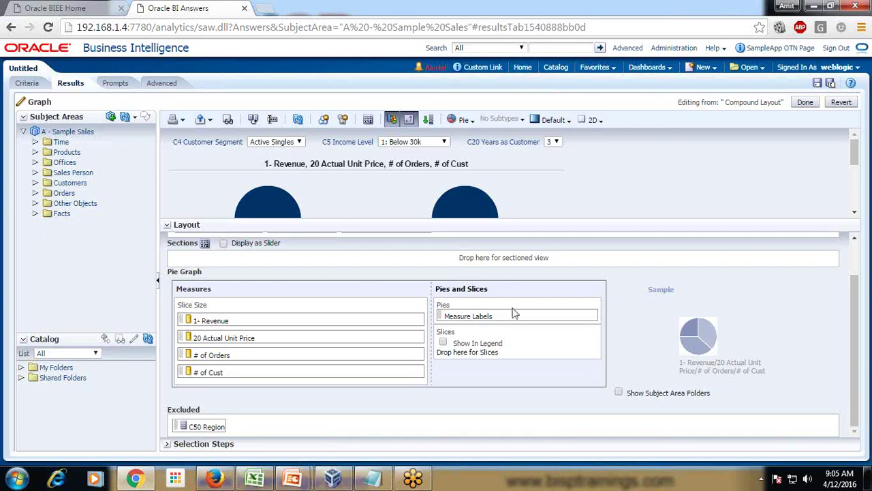
{"action": "left_click_drag", "start_coordinate": [232, 356], "coordinate": [256, 428]}
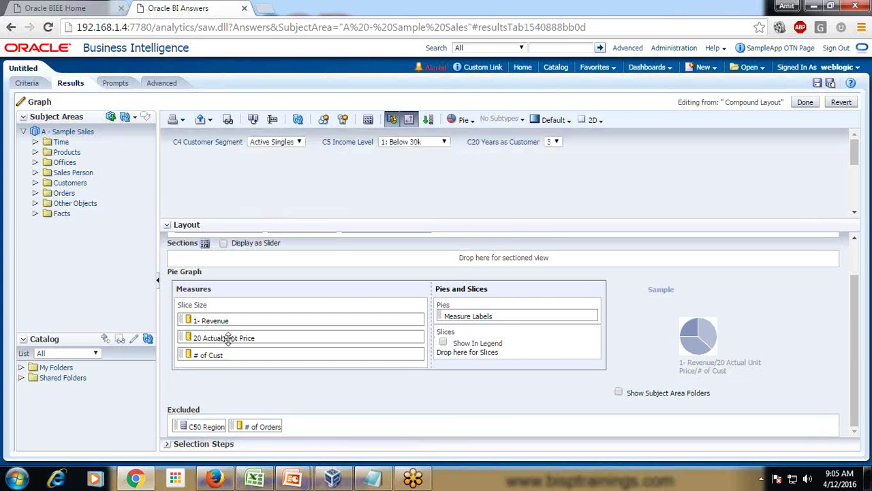
{"action": "left_click_drag", "start_coordinate": [229, 338], "coordinate": [287, 430]}
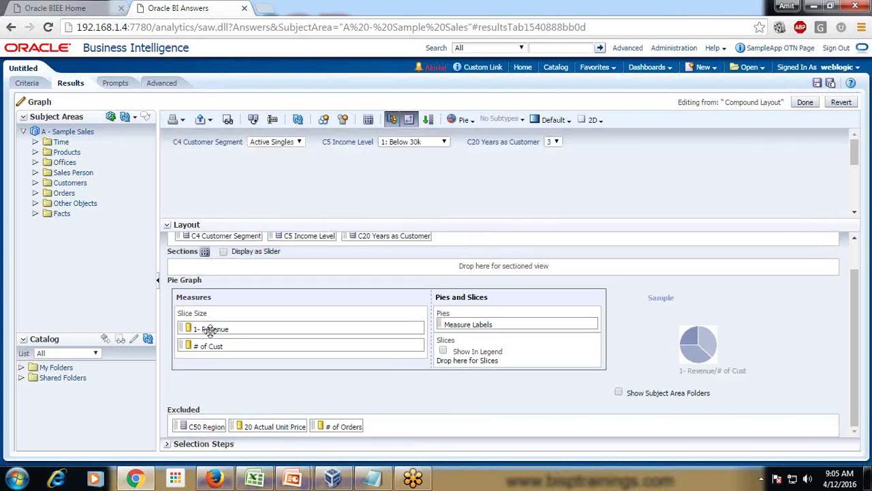
{"action": "left_click_drag", "start_coordinate": [211, 329], "coordinate": [304, 425]}
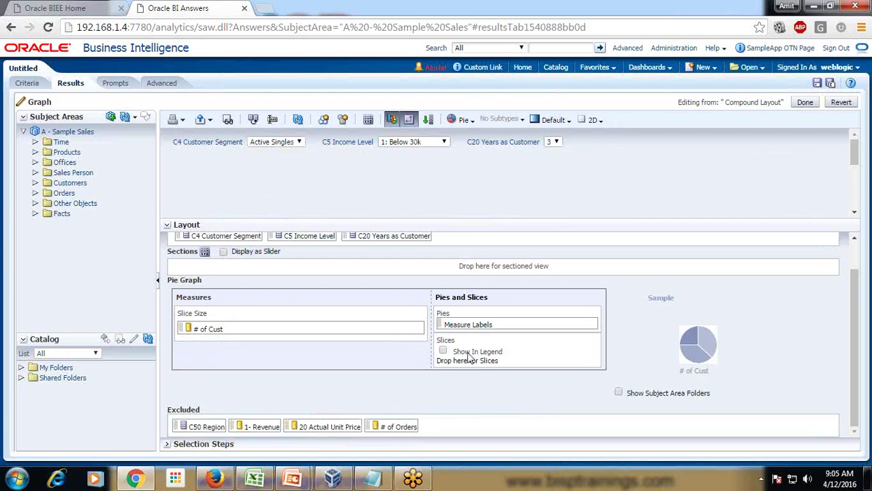
Slice the pie by C4 Customer Segment, exclude the C5 Income Level and C20 Years as Customer prompts, and finish editing the graph
{"action": "left_click_drag", "start_coordinate": [244, 269], "coordinate": [450, 387]}
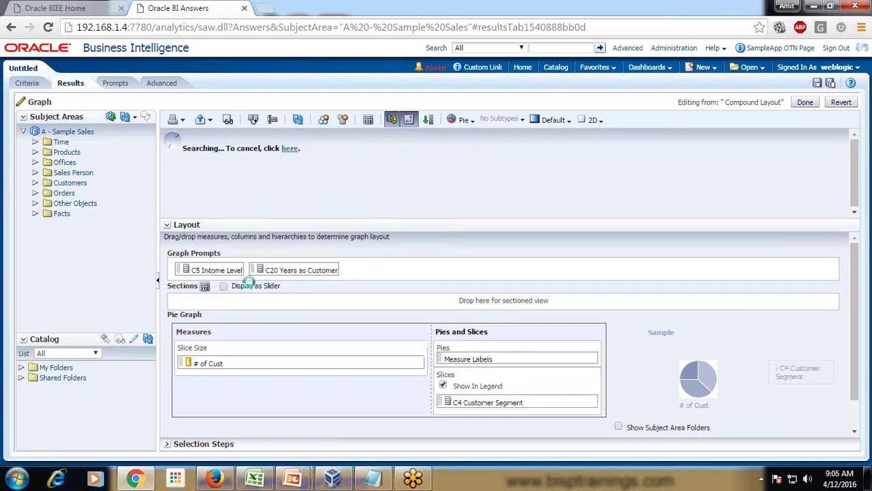
{"action": "left_click_drag", "start_coordinate": [222, 270], "coordinate": [224, 426]}
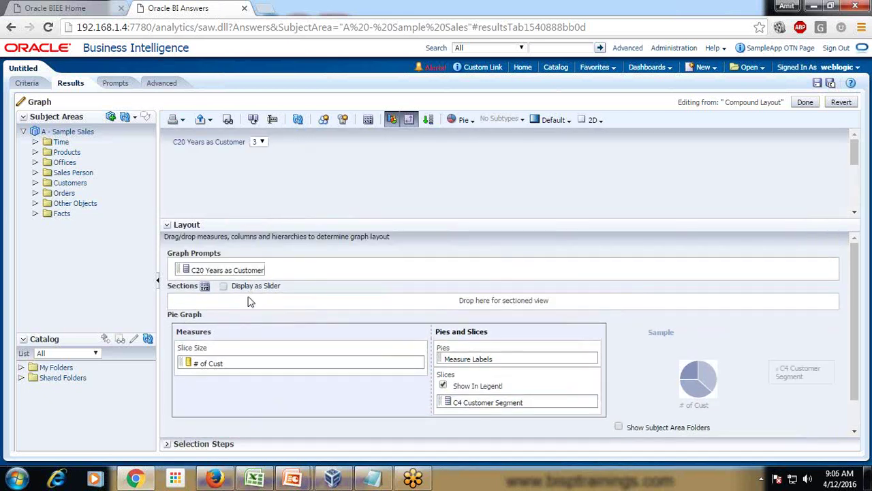
{"action": "left_click_drag", "start_coordinate": [238, 270], "coordinate": [488, 430]}
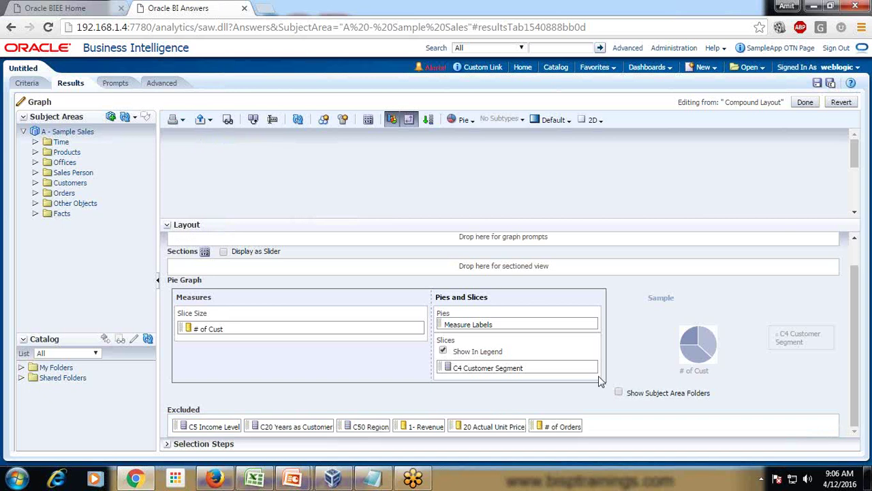
{"action": "left_click", "coordinate": [804, 102]}
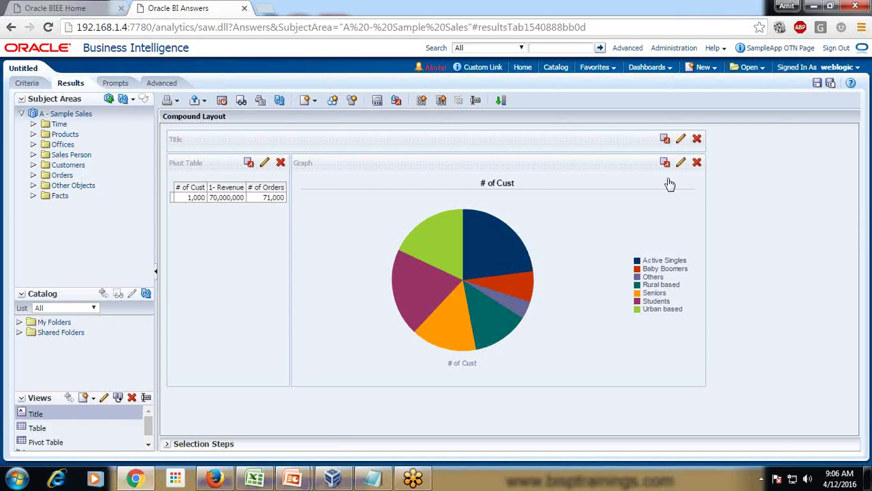
Edit the pie graph, replace C4 Customer Segment with C20 Years as Customer as its slices, and finish editing
{"action": "left_click", "coordinate": [680, 162]}
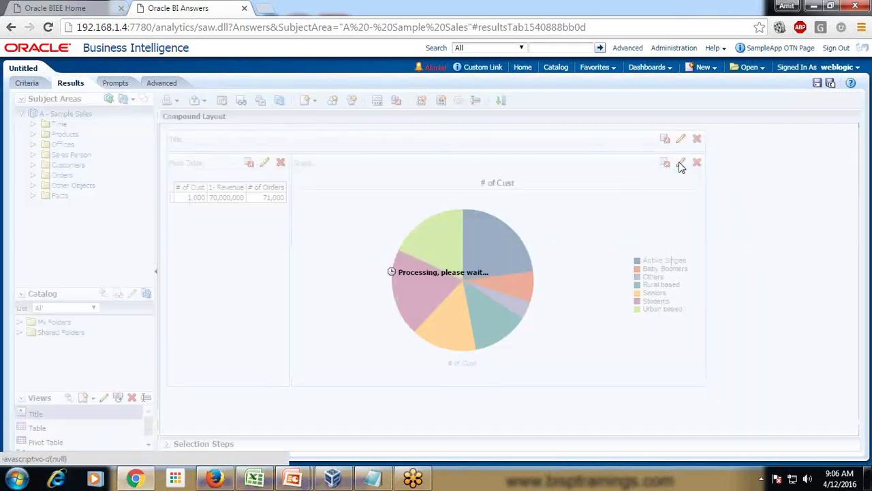
{"action": "scroll", "coordinate": [556, 320], "scroll_direction": "down", "scroll_amount": 1}
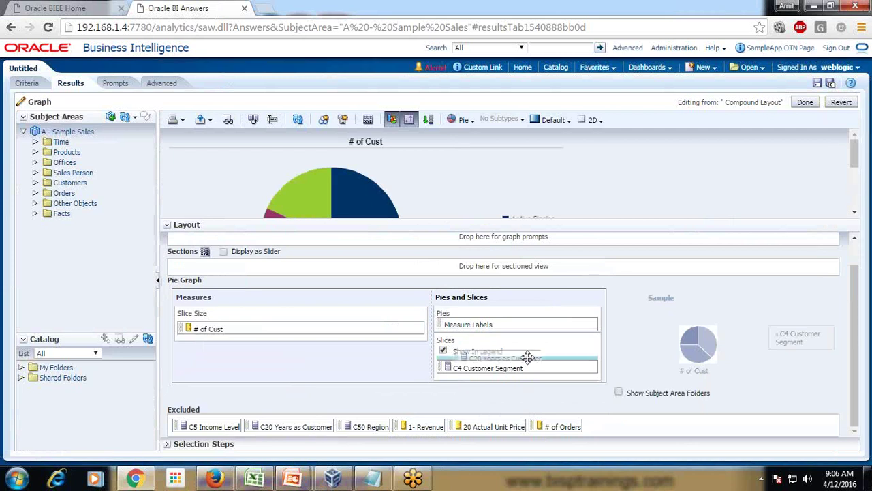
{"action": "left_click_drag", "start_coordinate": [523, 367], "coordinate": [409, 420]}
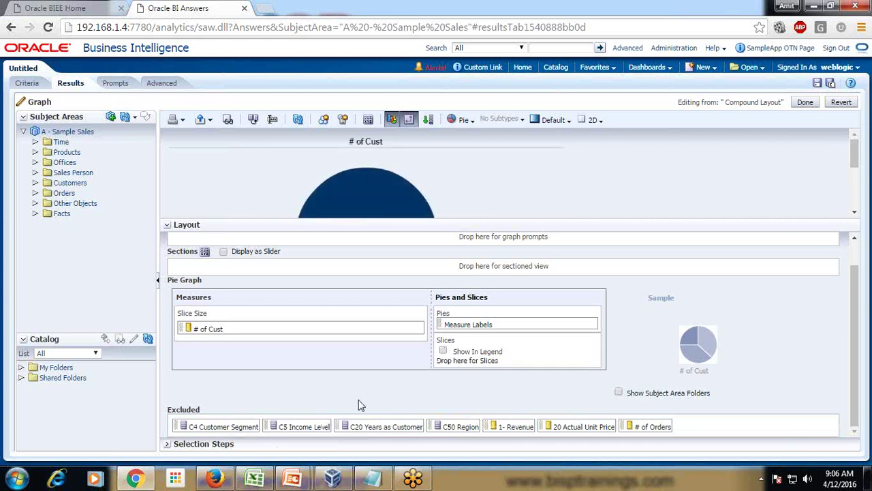
{"action": "left_click_drag", "start_coordinate": [375, 427], "coordinate": [490, 352]}
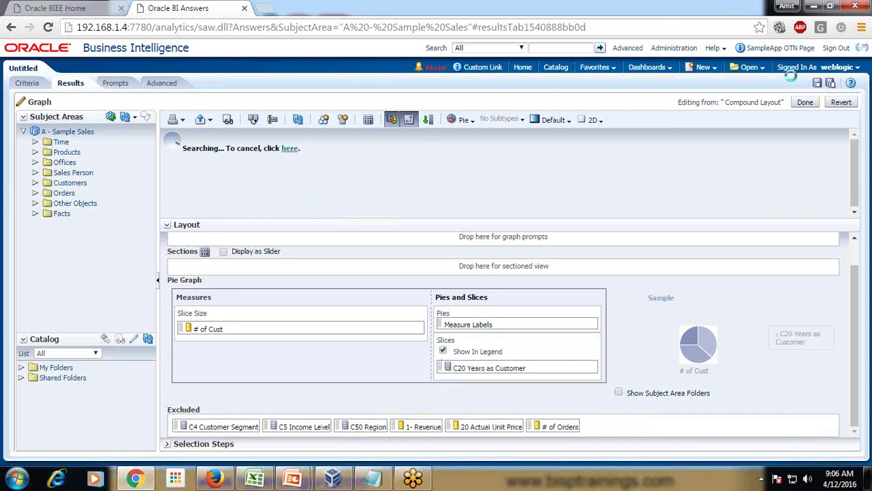
{"action": "left_click", "coordinate": [805, 101]}
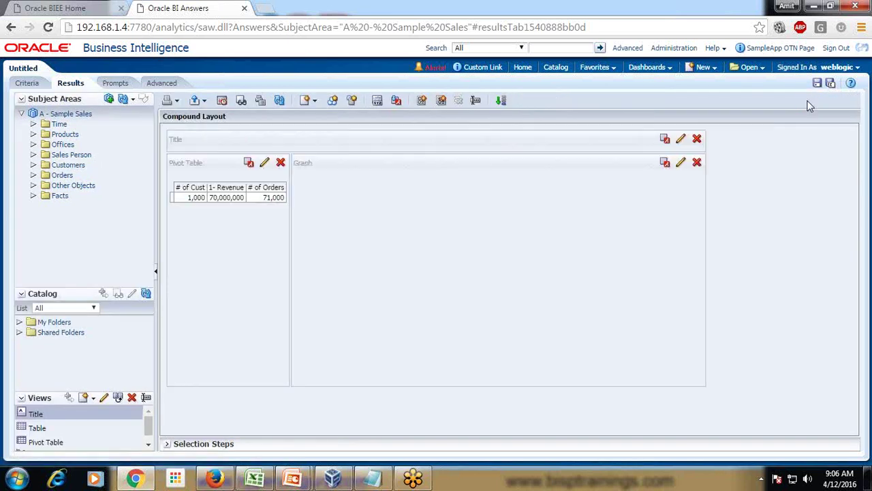
{"action": "mouse_move", "coordinate": [520, 289]}
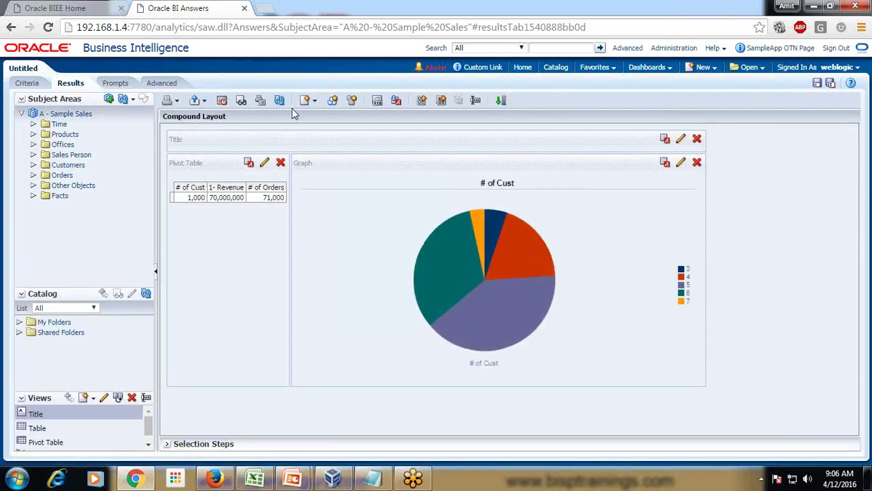
Add a second pie graph to the compound layout
{"action": "left_click", "coordinate": [315, 101]}
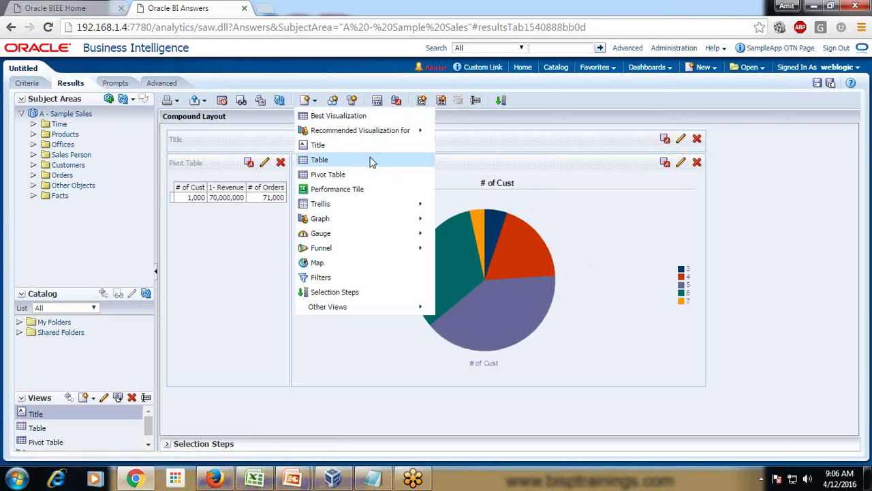
{"action": "mouse_move", "coordinate": [367, 222]}
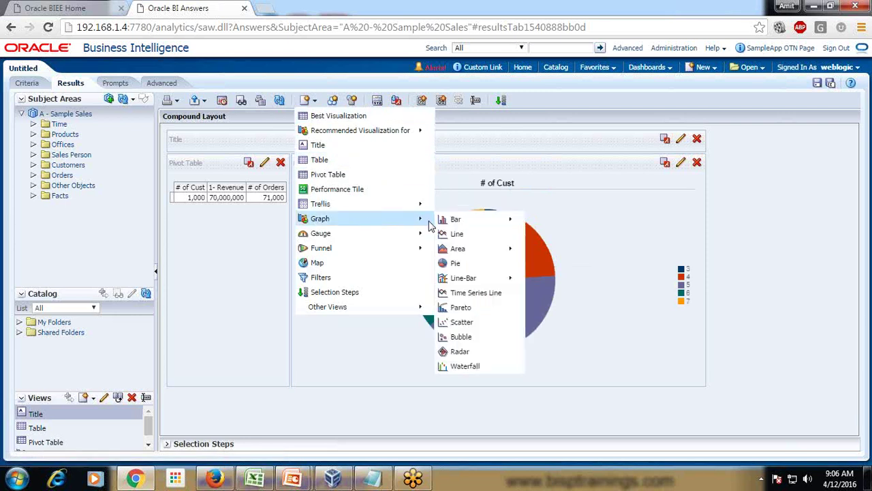
{"action": "left_click", "coordinate": [469, 259]}
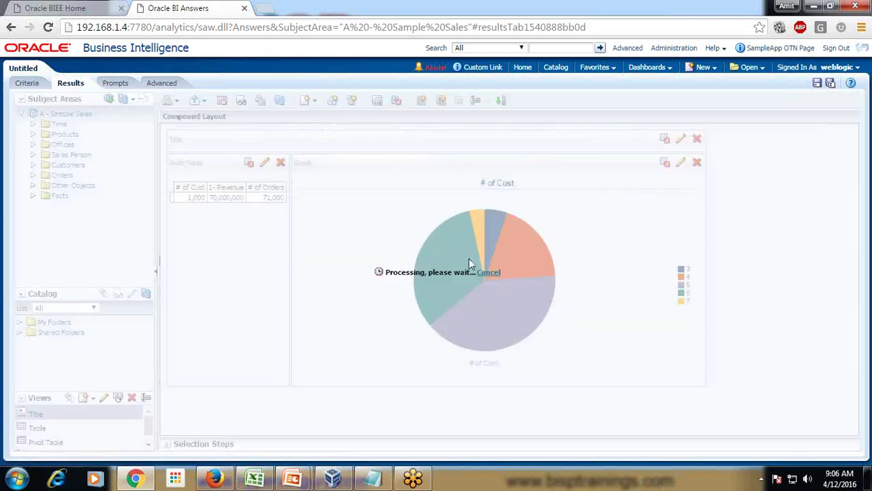
Edit the second pie graph and exclude # of Orders, 20 Actual Unit Price and 1- Revenue from its slice size
{"action": "scroll", "coordinate": [617, 223], "scroll_direction": "down", "scroll_amount": 1}
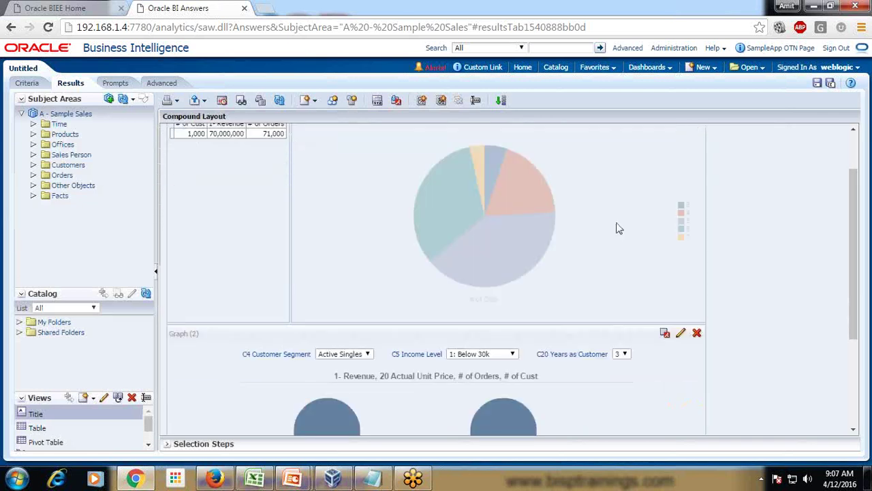
{"action": "scroll", "coordinate": [619, 228], "scroll_direction": "down", "scroll_amount": 2}
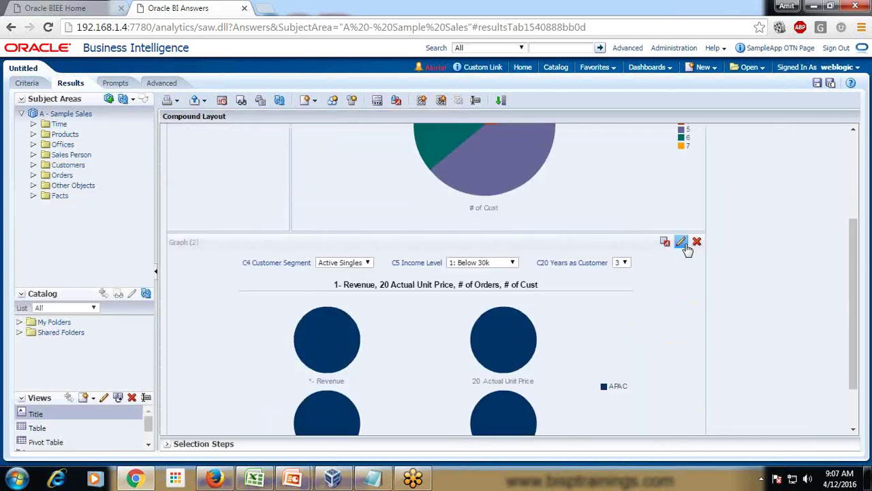
{"action": "scroll", "coordinate": [682, 245], "scroll_direction": "down", "scroll_amount": 1}
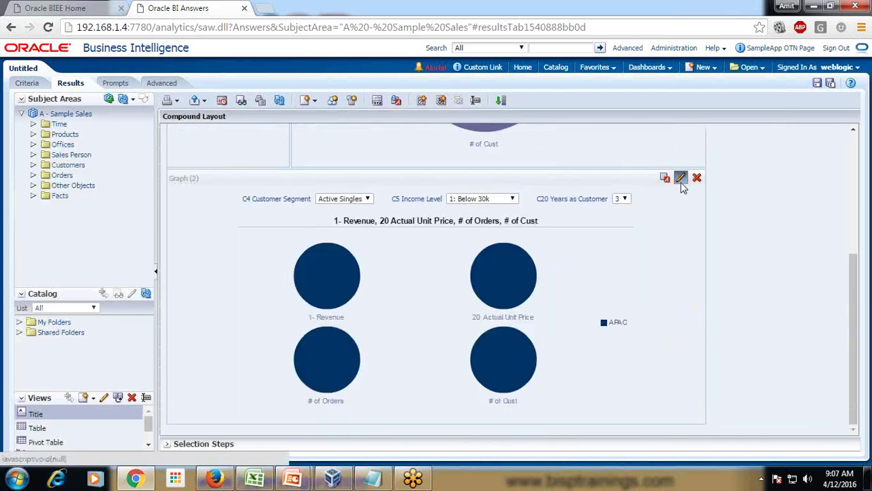
{"action": "left_click", "coordinate": [681, 179]}
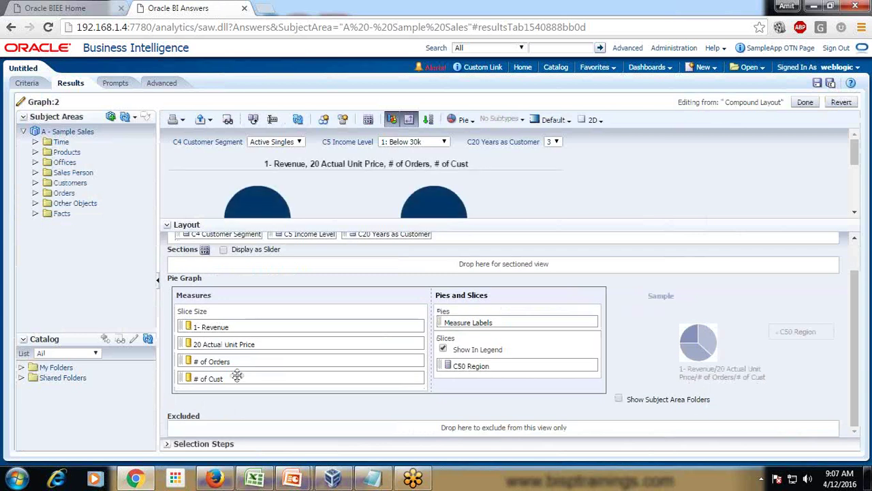
{"action": "left_click_drag", "start_coordinate": [231, 362], "coordinate": [204, 431]}
{"action": "left_click_drag", "start_coordinate": [241, 345], "coordinate": [234, 426]}
{"action": "left_click_drag", "start_coordinate": [228, 327], "coordinate": [267, 425]}
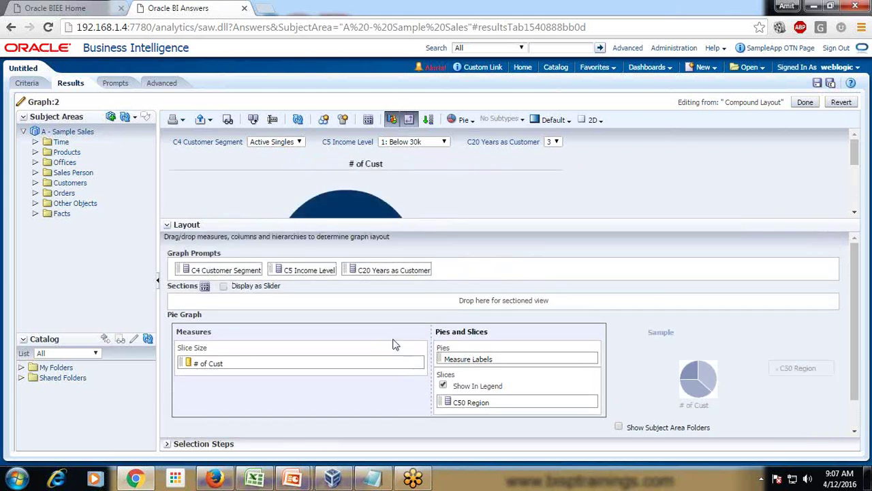
Slice the second pie by C5 Income Level and exclude C50 Region plus the C20 Years as Customer and C4 Customer Segment prompts
{"action": "scroll", "coordinate": [394, 344], "scroll_direction": "down", "scroll_amount": 1}
{"action": "scroll", "coordinate": [336, 308], "scroll_direction": "up", "scroll_amount": 1}
{"action": "left_click_drag", "start_coordinate": [309, 270], "coordinate": [535, 395]}
{"action": "scroll", "coordinate": [531, 394], "scroll_direction": "down", "scroll_amount": 1}
{"action": "left_click_drag", "start_coordinate": [495, 372], "coordinate": [430, 431]}
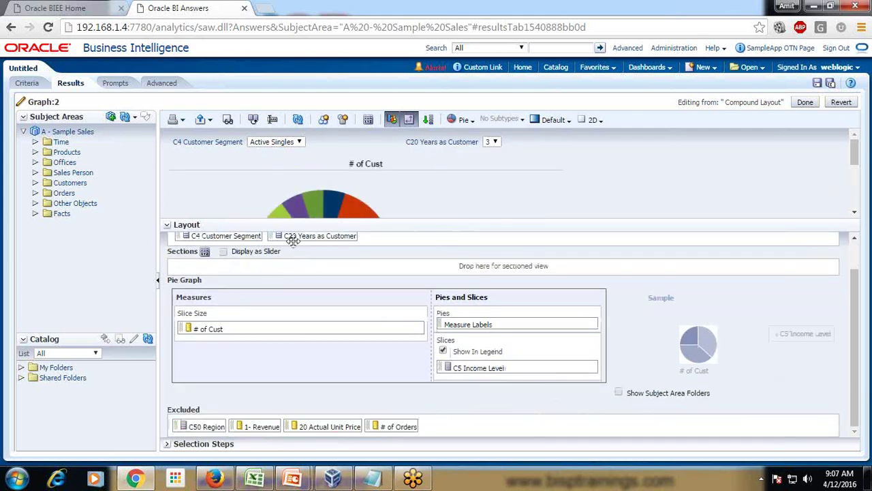
{"action": "left_click_drag", "start_coordinate": [292, 236], "coordinate": [454, 427]}
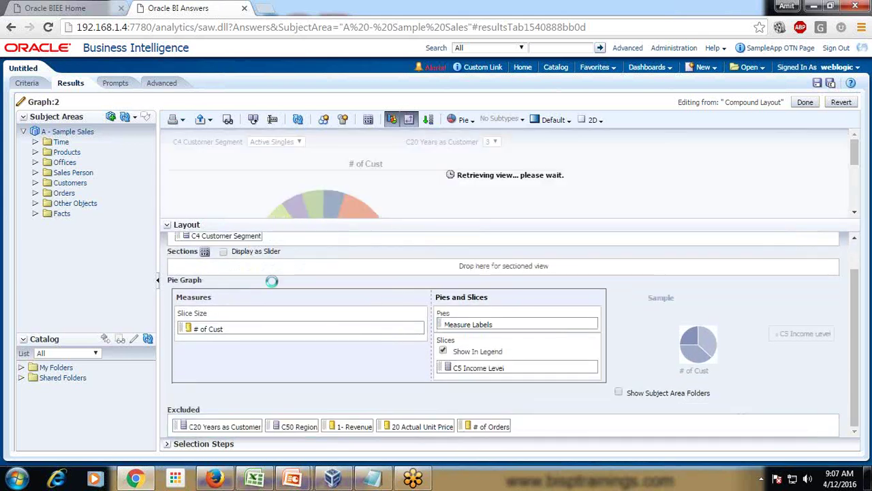
{"action": "left_click_drag", "start_coordinate": [235, 242], "coordinate": [523, 424]}
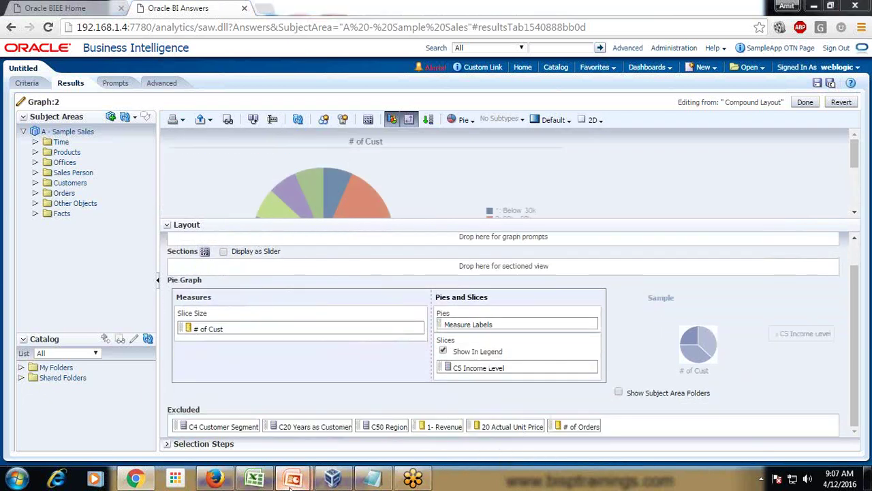
Check the "Custom By Year" pie chart layout in the PowerPoint slide show and return to the graph editor
{"action": "mouse_move", "coordinate": [293, 477]}
{"action": "left_click", "coordinate": [393, 427]}
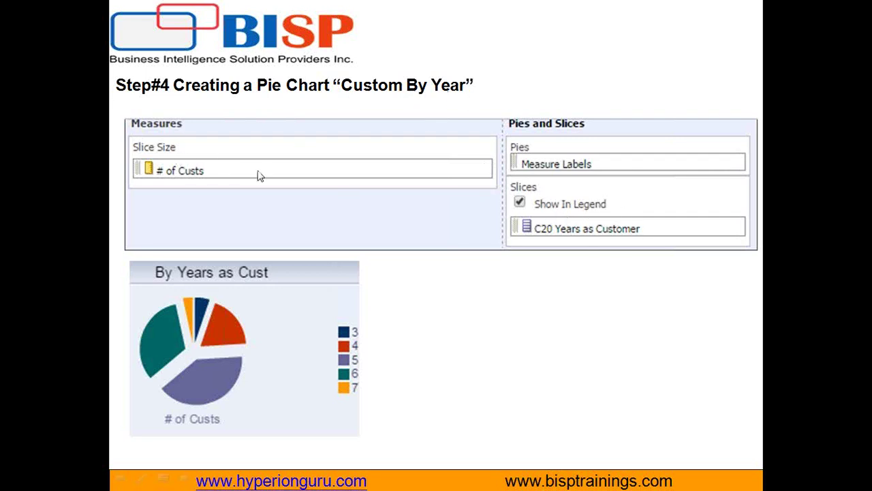
{"action": "key", "text": "alt+Tab"}
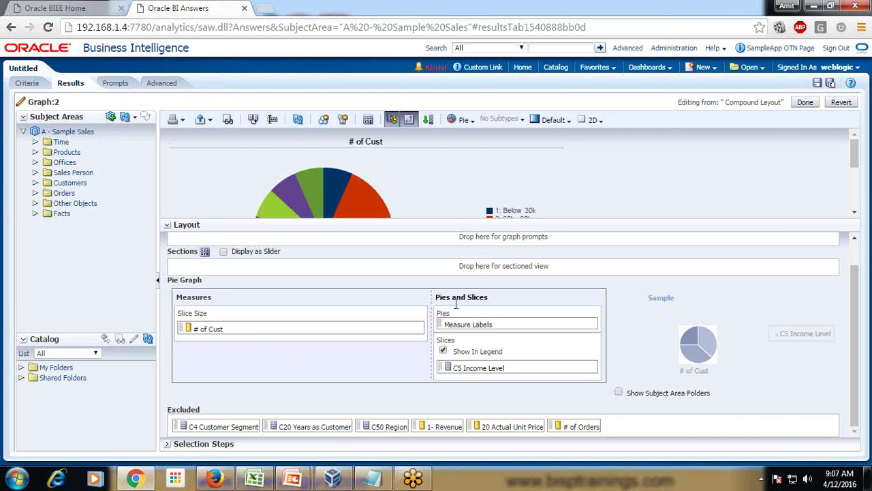
Replace C5 Income Level with C20 Years as Customer as the second pie's slices and finish editing the graph
{"action": "left_click_drag", "start_coordinate": [476, 370], "coordinate": [318, 432]}
{"action": "left_click_drag", "start_coordinate": [386, 427], "coordinate": [484, 361]}
{"action": "left_click", "coordinate": [808, 102]}
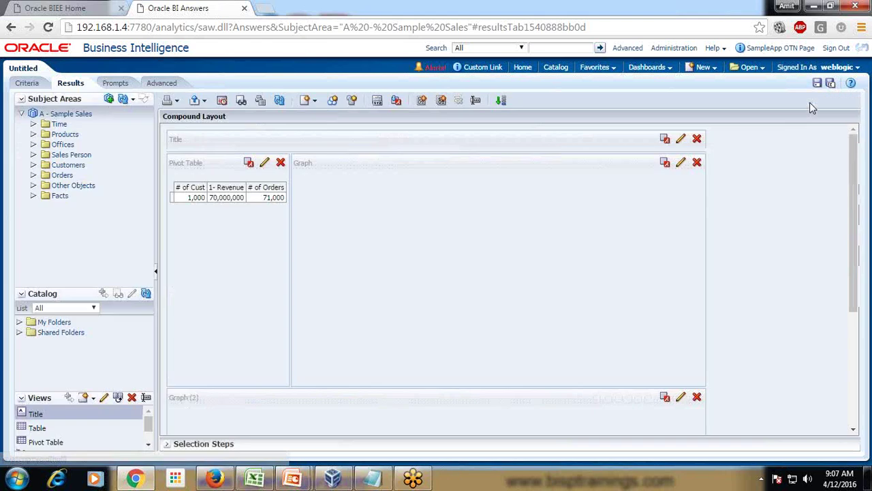
Place the second pie graph beside the first one in the compound layout
{"action": "scroll", "coordinate": [558, 288], "scroll_direction": "down", "scroll_amount": 3}
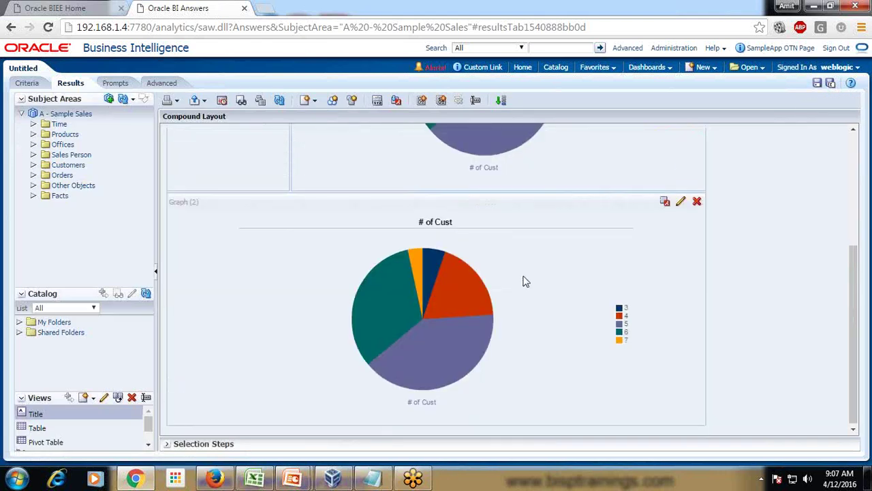
{"action": "scroll", "coordinate": [401, 281], "scroll_direction": "up", "scroll_amount": 1}
{"action": "scroll", "coordinate": [398, 277], "scroll_direction": "up", "scroll_amount": 3}
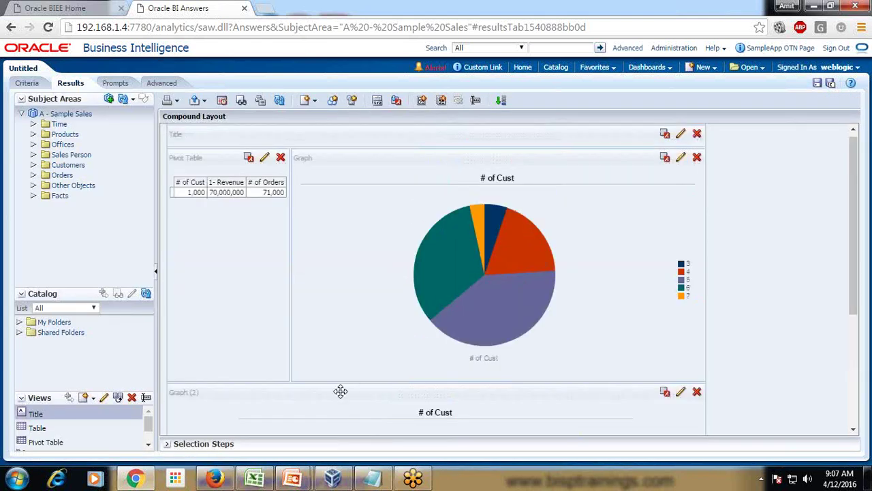
{"action": "left_click_drag", "start_coordinate": [341, 390], "coordinate": [696, 210]}
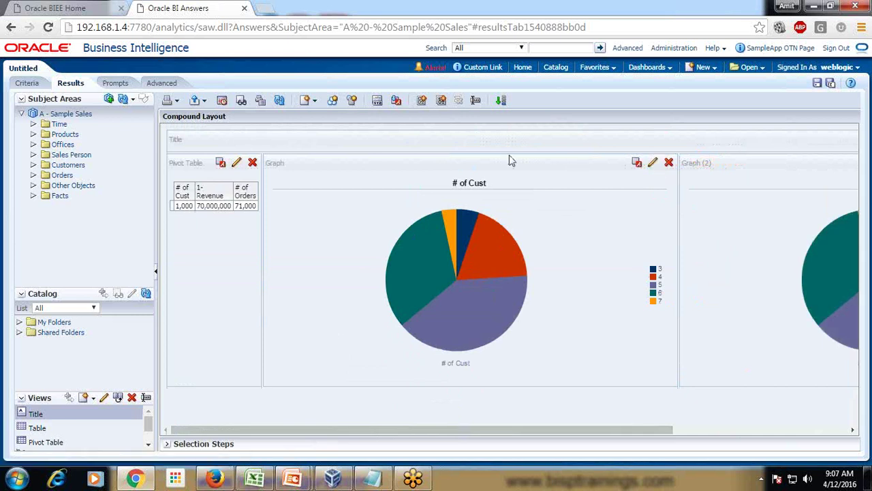
Set the first pie graph's canvas width to 300 pixels and finish editing it
{"action": "left_click", "coordinate": [653, 162]}
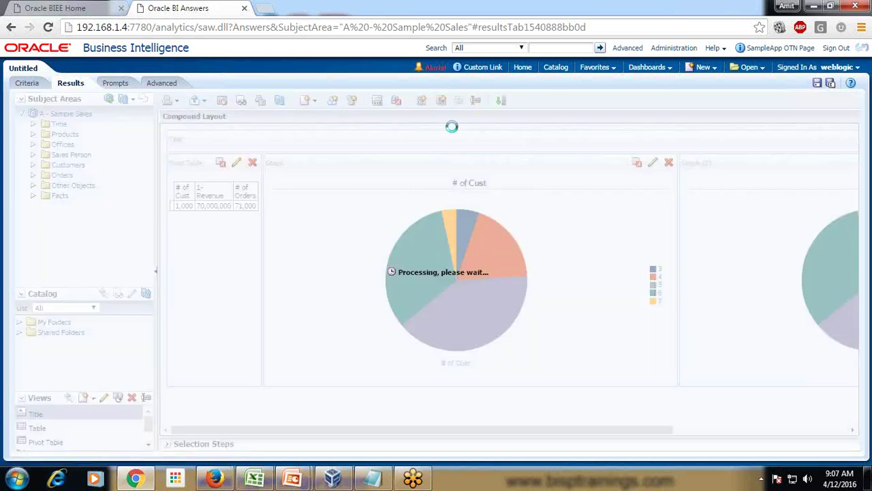
{"action": "left_click", "coordinate": [368, 120]}
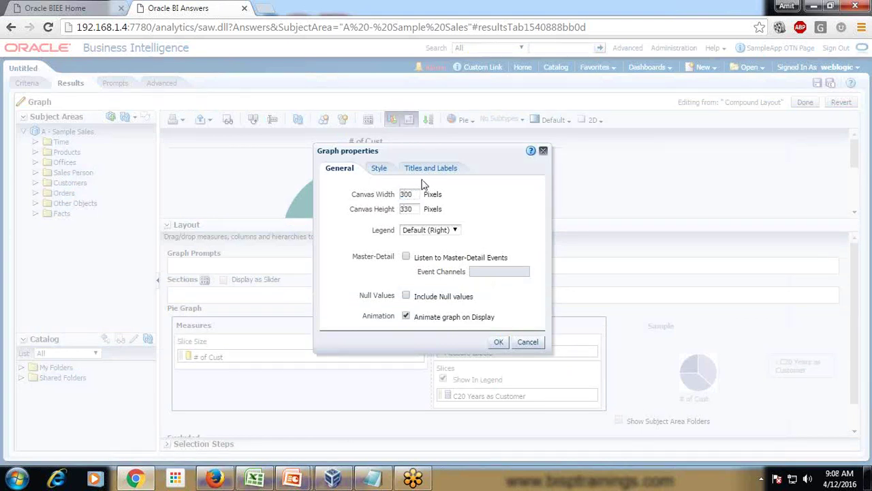
{"action": "left_click", "coordinate": [498, 342]}
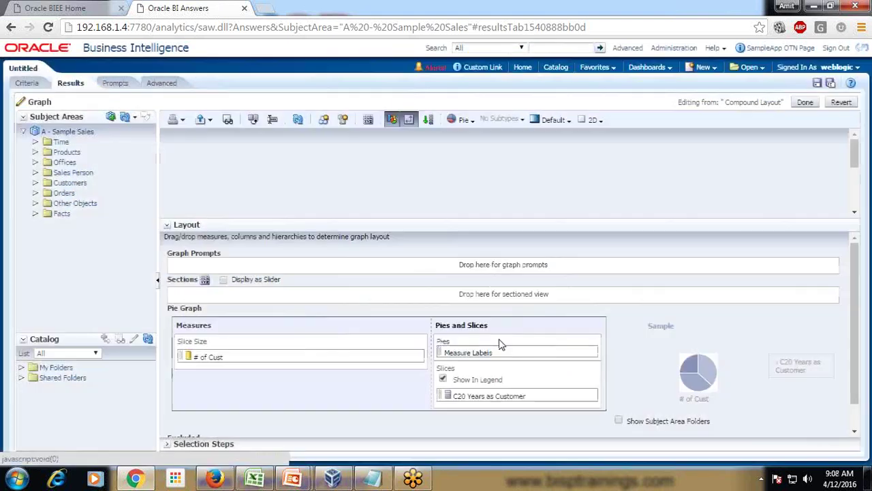
{"action": "left_click", "coordinate": [805, 102]}
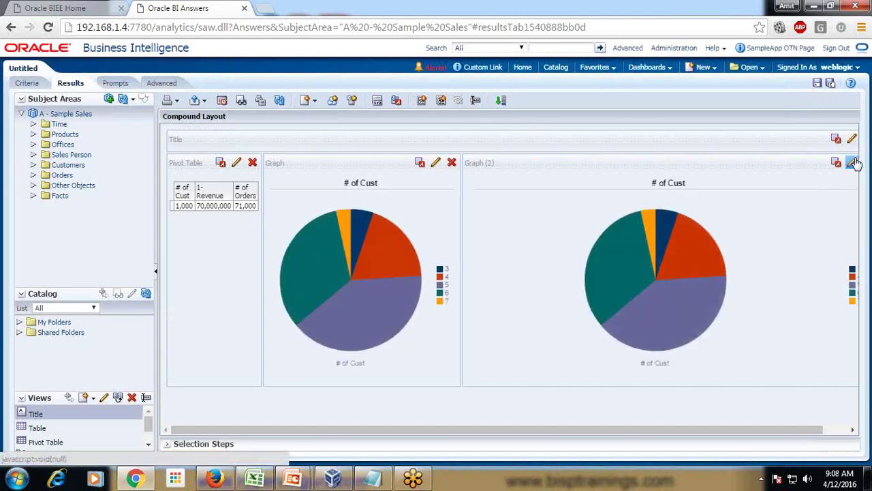
Set the second pie graph's canvas width to 300 pixels and finish editing it
{"action": "left_click", "coordinate": [852, 163]}
{"action": "left_click", "coordinate": [368, 120]}
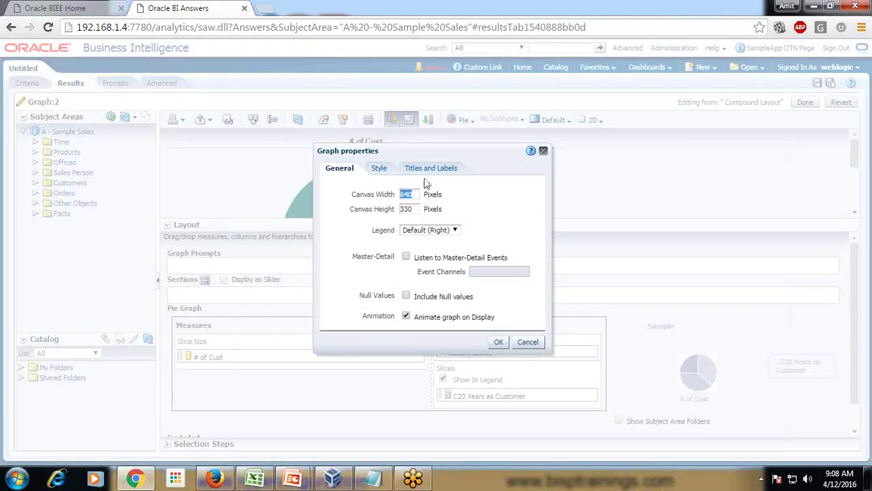
{"action": "type", "text": "300"}
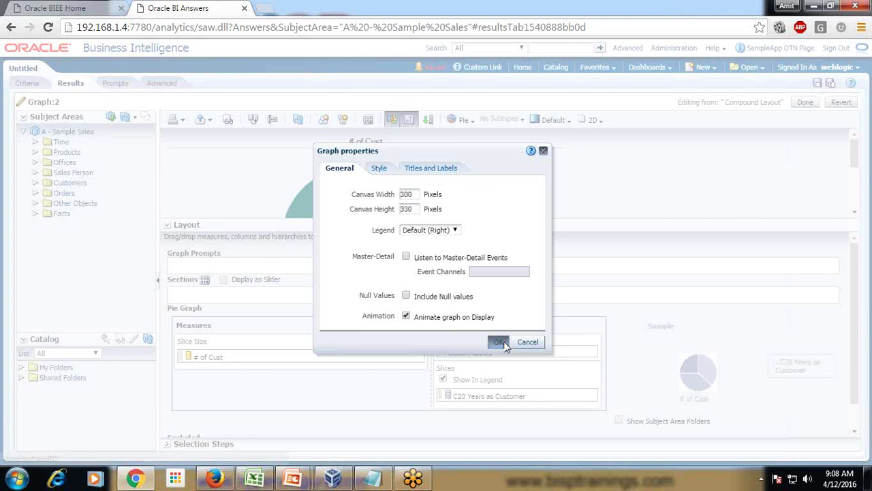
{"action": "left_click", "coordinate": [499, 342]}
{"action": "left_click", "coordinate": [806, 103]}
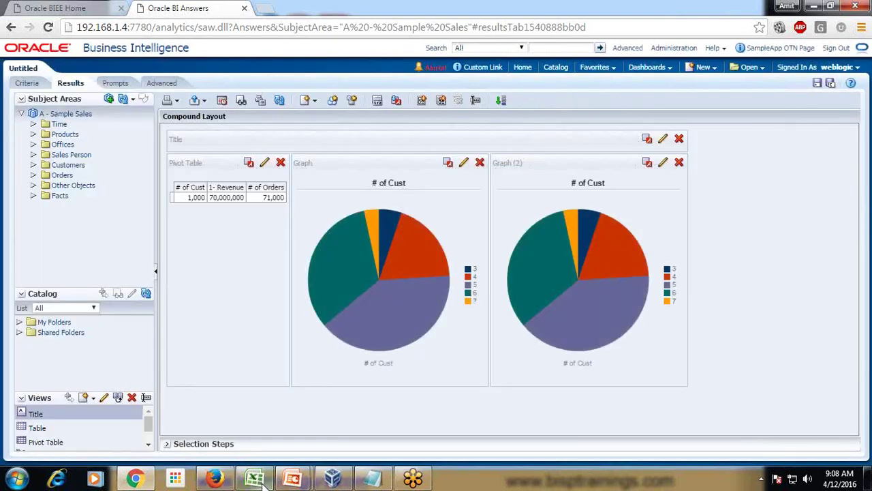
Switch to the PowerPoint slide show and review the "Custom By Income" pie chart and Step#6 bubble chart layouts
{"action": "mouse_move", "coordinate": [306, 479]}
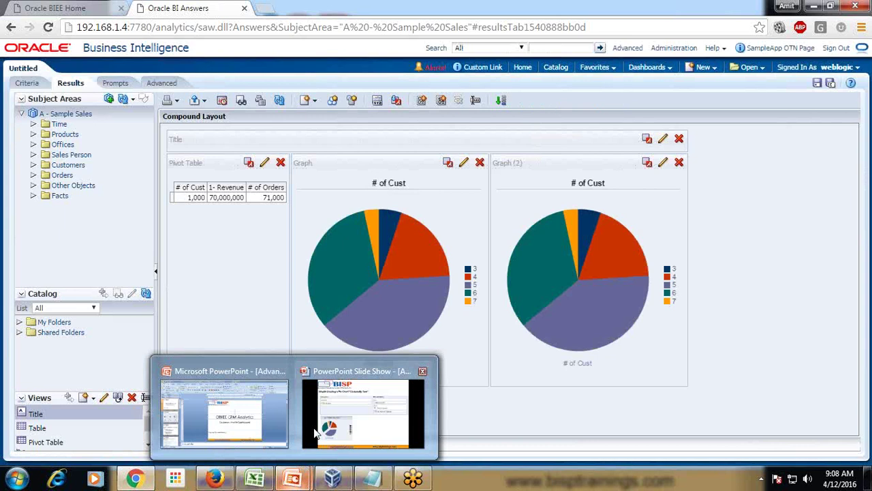
{"action": "left_click", "coordinate": [343, 430]}
{"action": "left_click", "coordinate": [493, 328]}
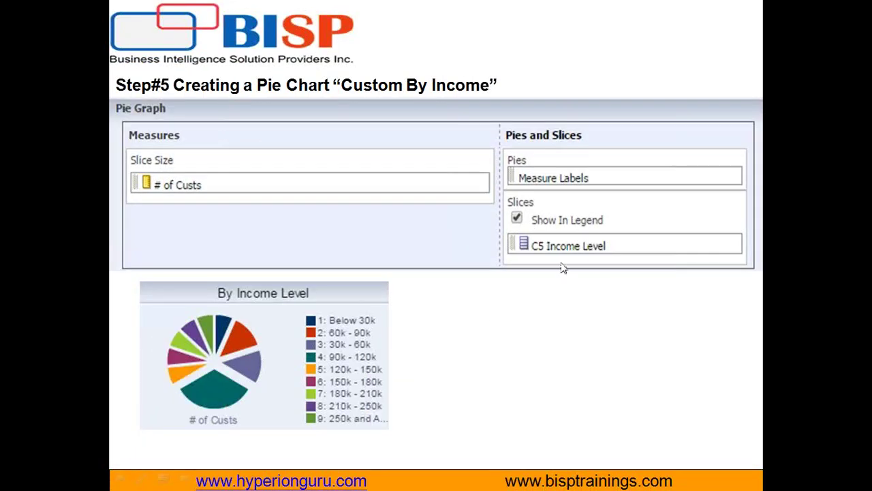
{"action": "left_click", "coordinate": [559, 289]}
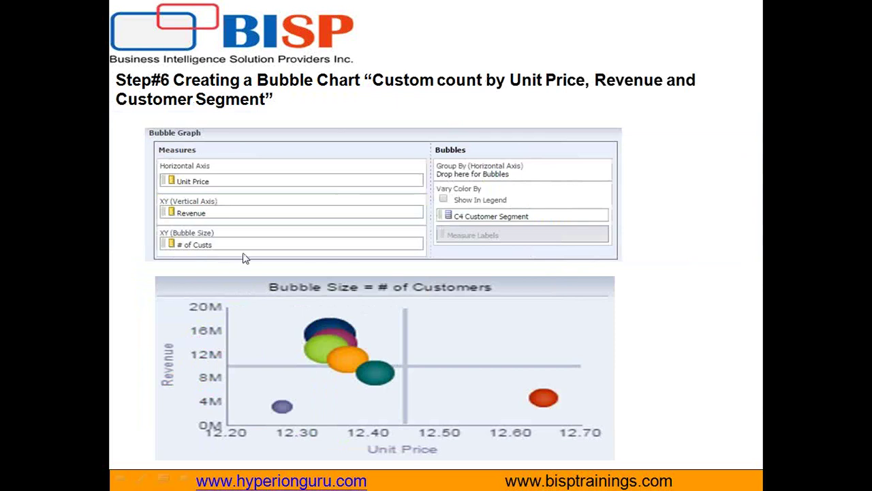
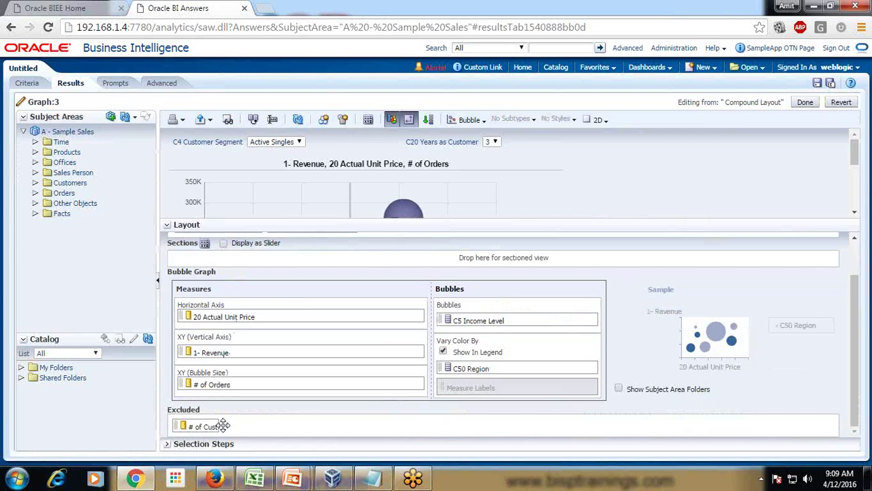
Try to assign # of Cust as the graph's bubble size, and check the layout against the Step#6 slide
{"action": "left_click_drag", "start_coordinate": [218, 426], "coordinate": [214, 374]}
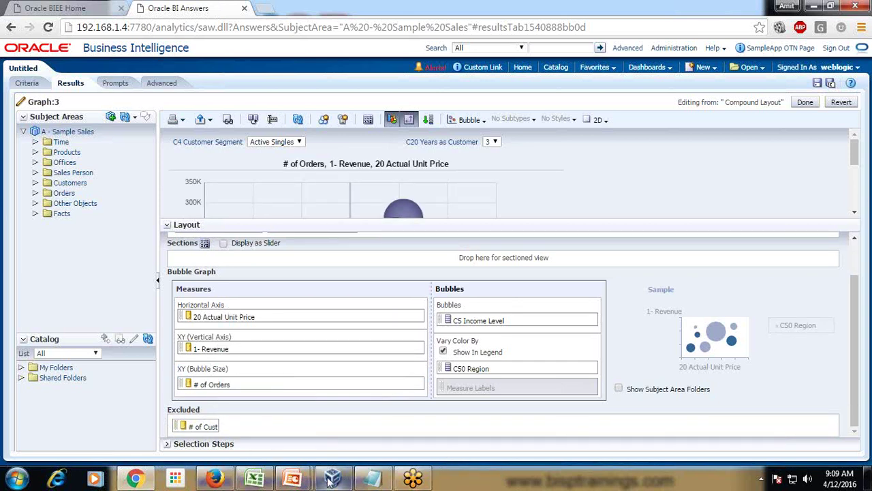
{"action": "mouse_move", "coordinate": [300, 481]}
{"action": "left_click", "coordinate": [317, 396]}
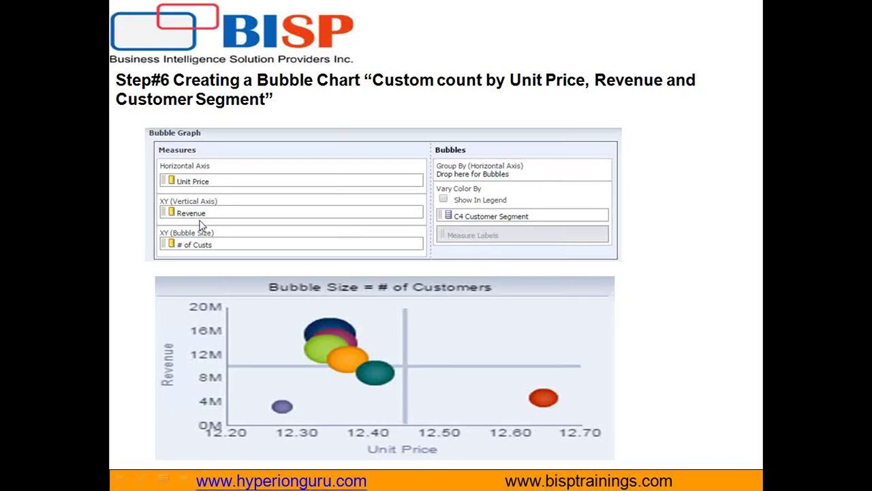
{"action": "key", "text": "alt+Tab"}
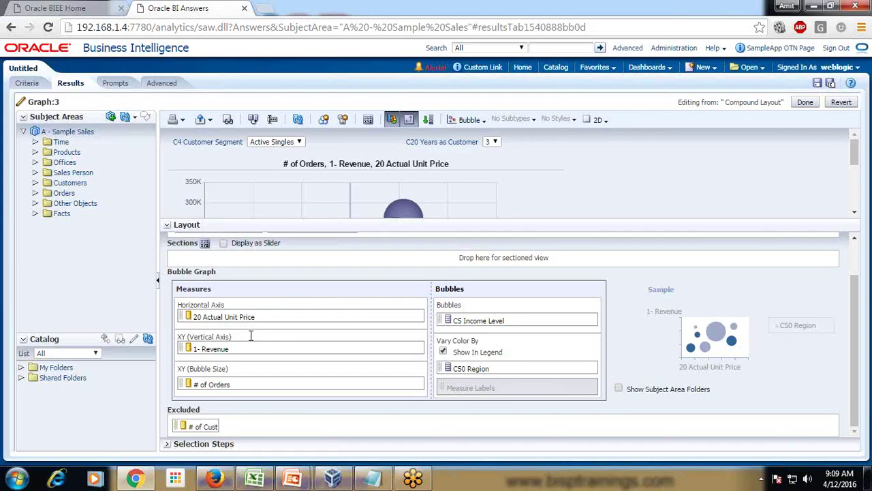
Move C4 Customer Segment and C20 Years as Customer from the graph prompts to the excluded columns, and finish editing the bubble graph
{"action": "scroll", "coordinate": [427, 368], "scroll_direction": "up", "scroll_amount": 1}
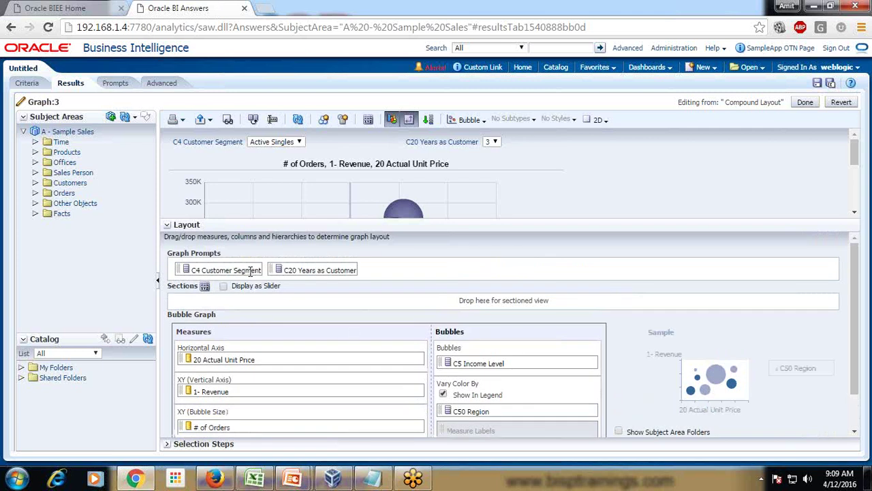
{"action": "left_click_drag", "start_coordinate": [252, 270], "coordinate": [335, 426]}
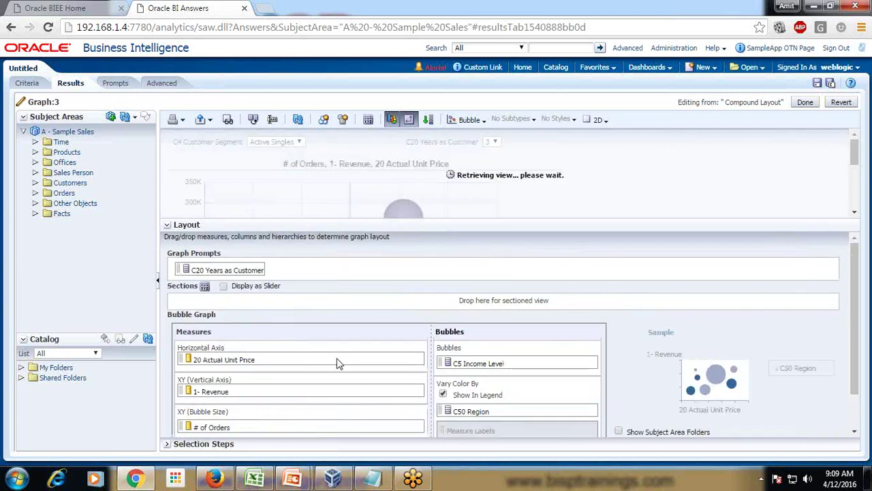
{"action": "left_click_drag", "start_coordinate": [238, 265], "coordinate": [380, 422]}
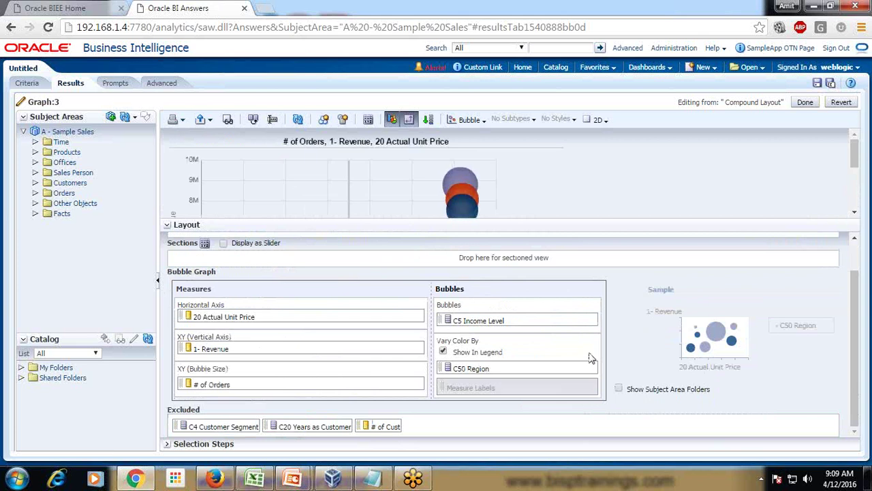
{"action": "left_click", "coordinate": [799, 102]}
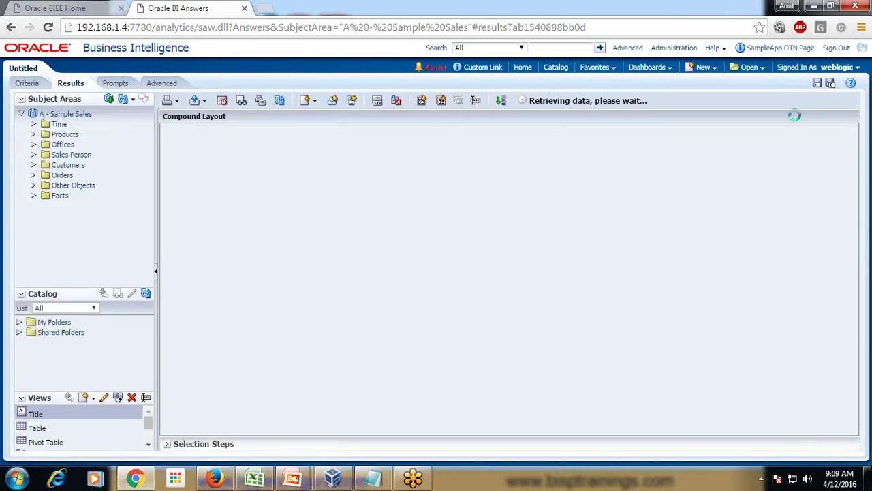
{"action": "scroll", "coordinate": [434, 210], "scroll_direction": "down", "scroll_amount": 5}
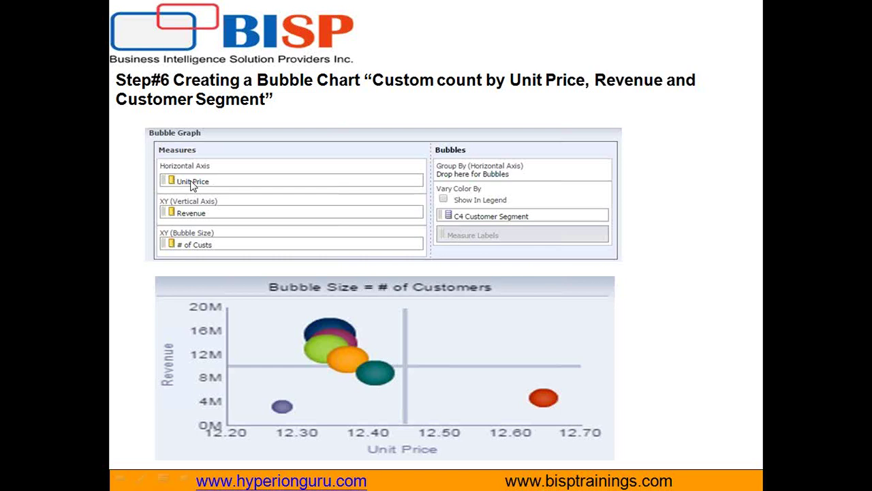
Review the Step#7 and Step#8 bubble chart slides and end the slide show
{"action": "key", "text": "Right"}
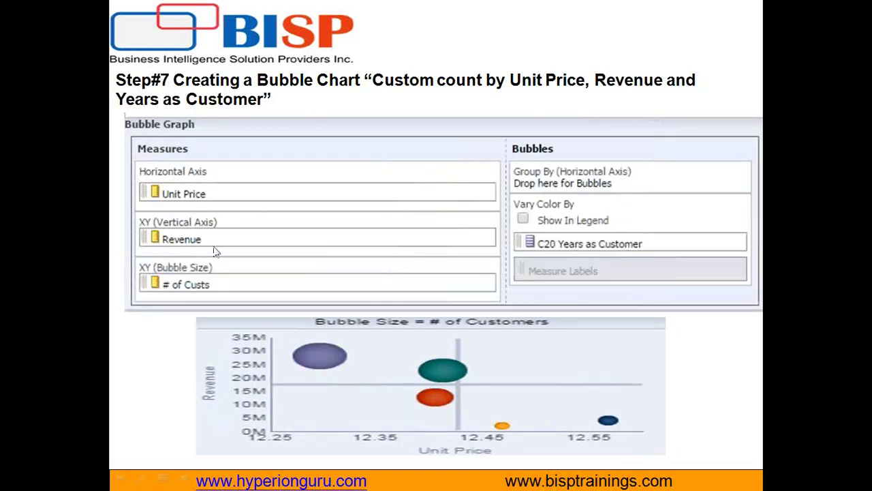
{"action": "left_click", "coordinate": [658, 263]}
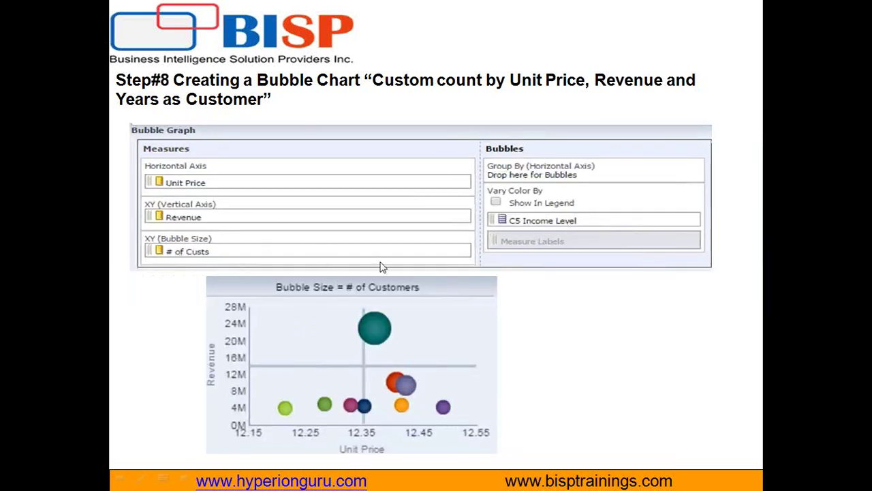
{"action": "key", "text": "Escape"}
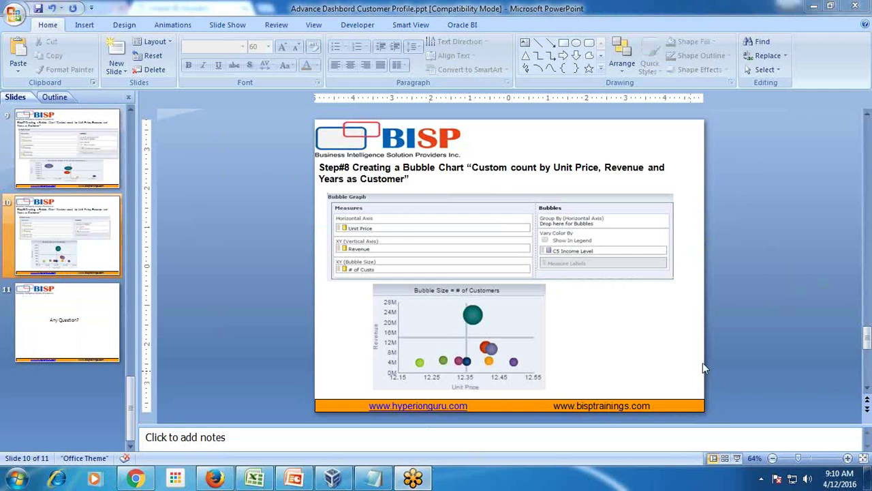
Switch to the browser and examine the Customers Details analysis, its selected columns, pivot table and customer table
{"action": "key", "text": "alt+Tab"}
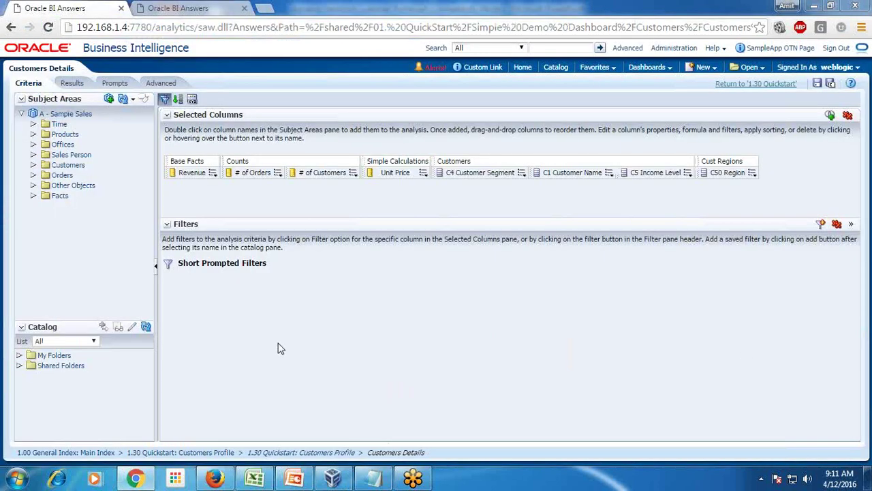
{"action": "left_click", "coordinate": [72, 83]}
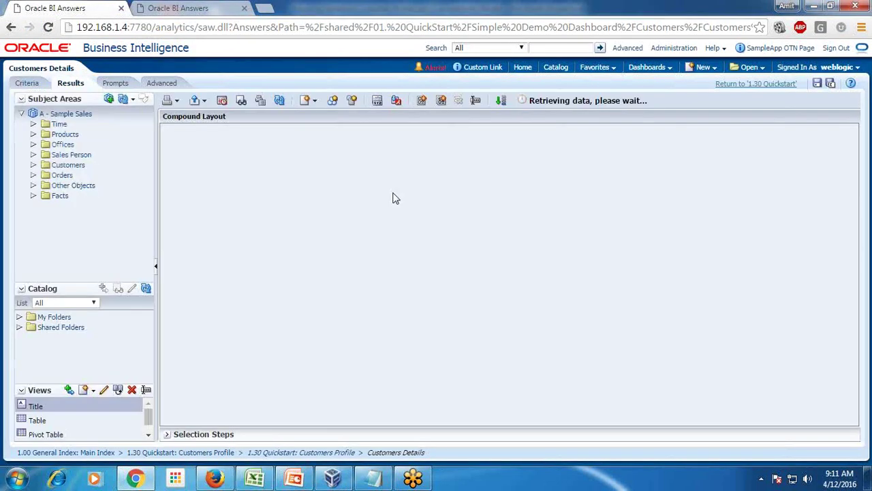
{"action": "scroll", "coordinate": [642, 192], "scroll_direction": "down", "scroll_amount": 3}
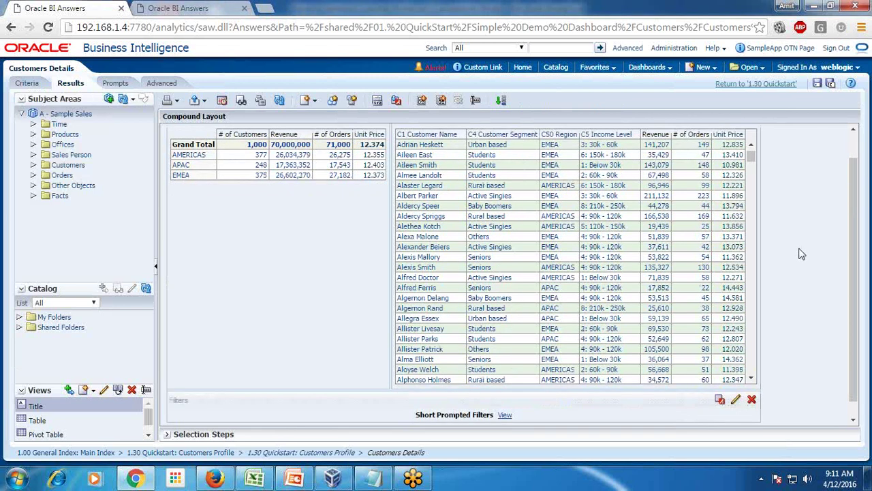
{"action": "left_click", "coordinate": [27, 83]}
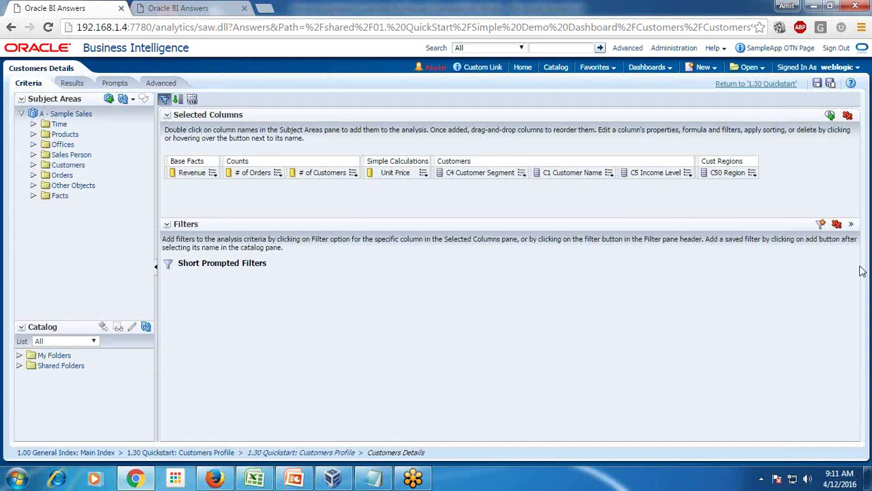
{"action": "left_click", "coordinate": [75, 84]}
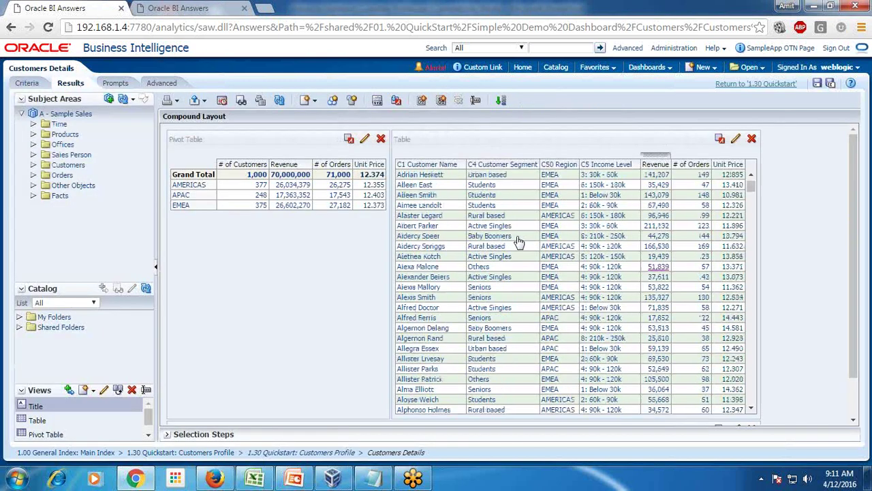
{"action": "scroll", "coordinate": [518, 242], "scroll_direction": "down", "scroll_amount": 5}
{"action": "scroll", "coordinate": [781, 293], "scroll_direction": "down", "scroll_amount": 2}
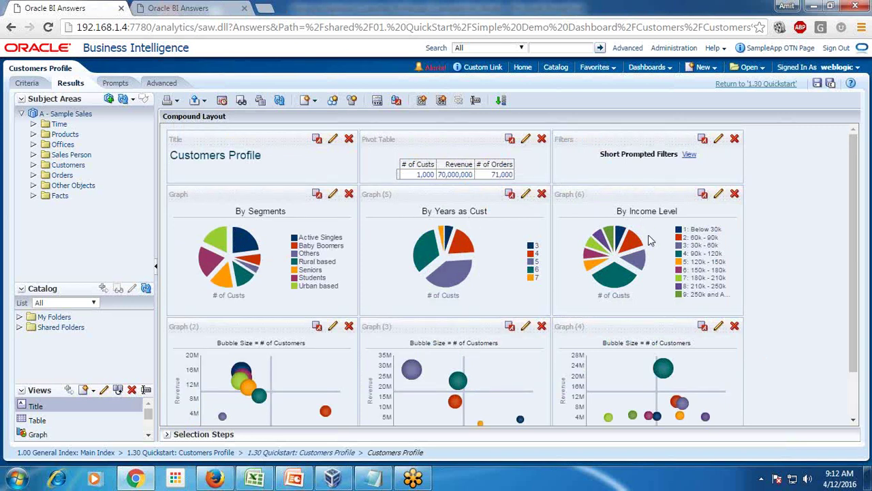
Examine the pie and bubble graphs of the Customers Profile analysis and compare them with the bubble chart slides in PowerPoint
{"action": "scroll", "coordinate": [648, 239], "scroll_direction": "down", "scroll_amount": 1}
{"action": "mouse_move", "coordinate": [250, 319]}
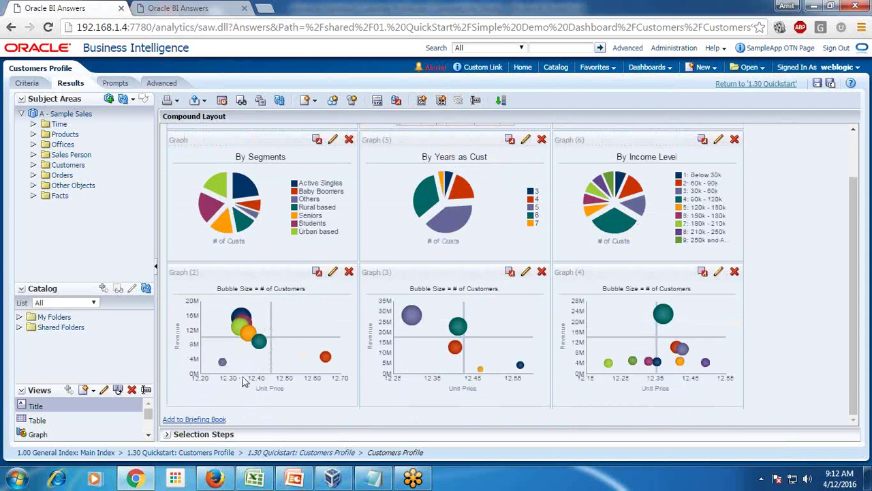
{"action": "mouse_move", "coordinate": [258, 332]}
{"action": "left_click", "coordinate": [294, 479]}
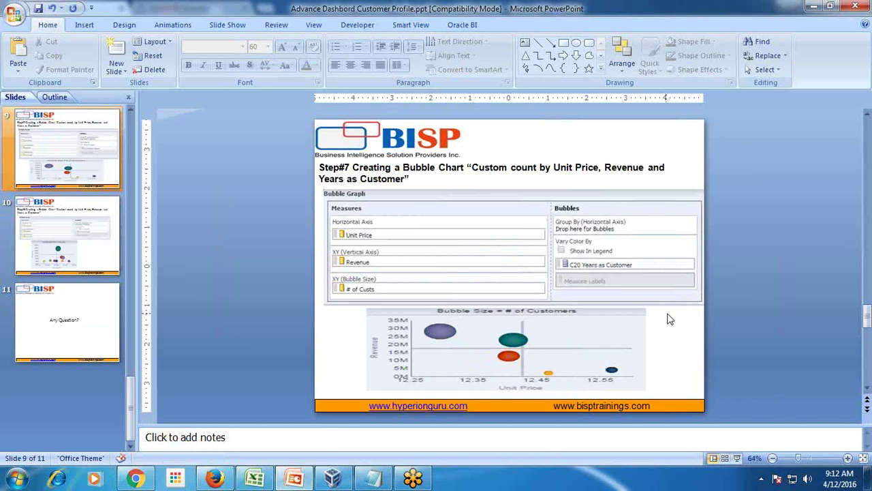
{"action": "scroll", "coordinate": [670, 319], "scroll_direction": "up", "scroll_amount": 2}
{"action": "scroll", "coordinate": [668, 317], "scroll_direction": "down", "scroll_amount": 4}
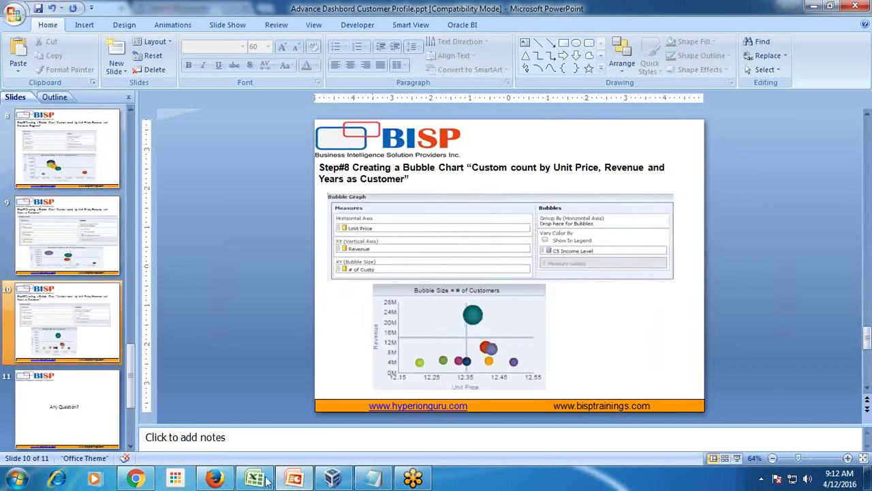
Switch back to the browser and open My Dashboard for editing
{"action": "left_click", "coordinate": [150, 479]}
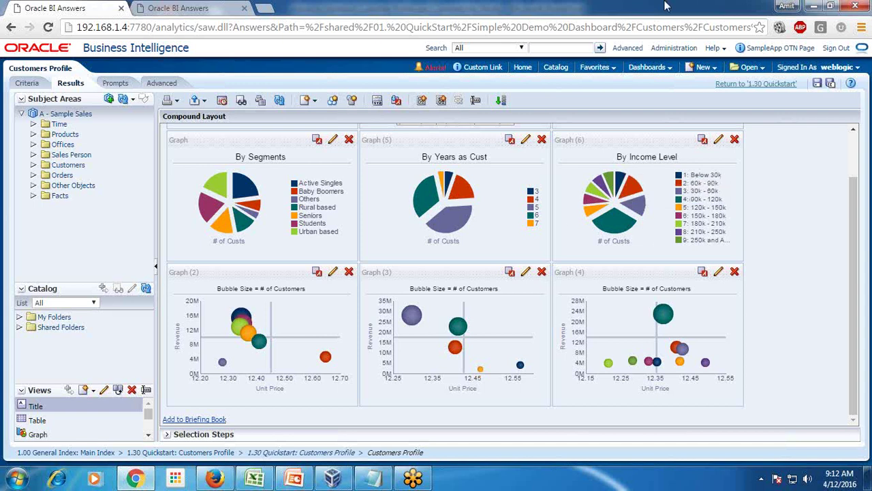
{"action": "left_click", "coordinate": [668, 68]}
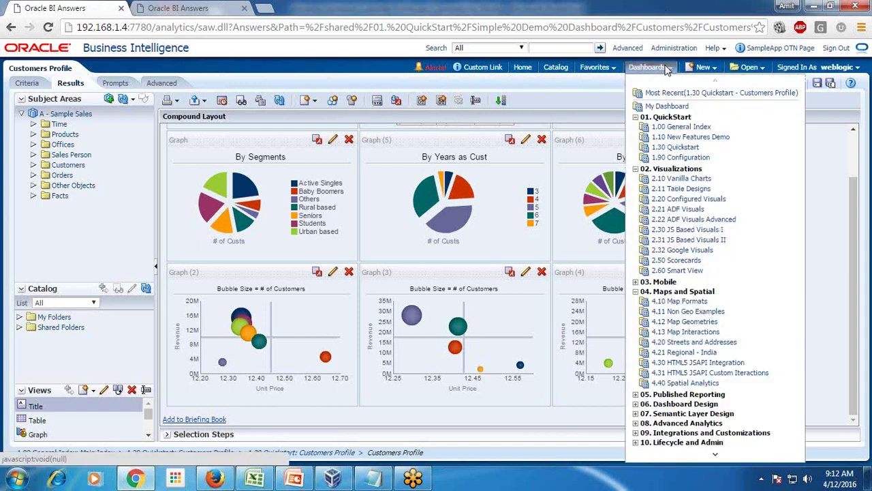
{"action": "left_click", "coordinate": [667, 106]}
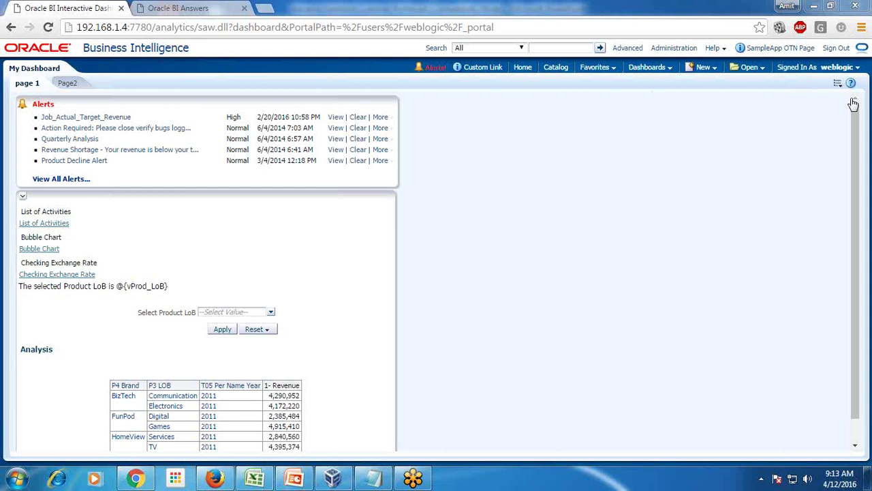
{"action": "left_click", "coordinate": [839, 84]}
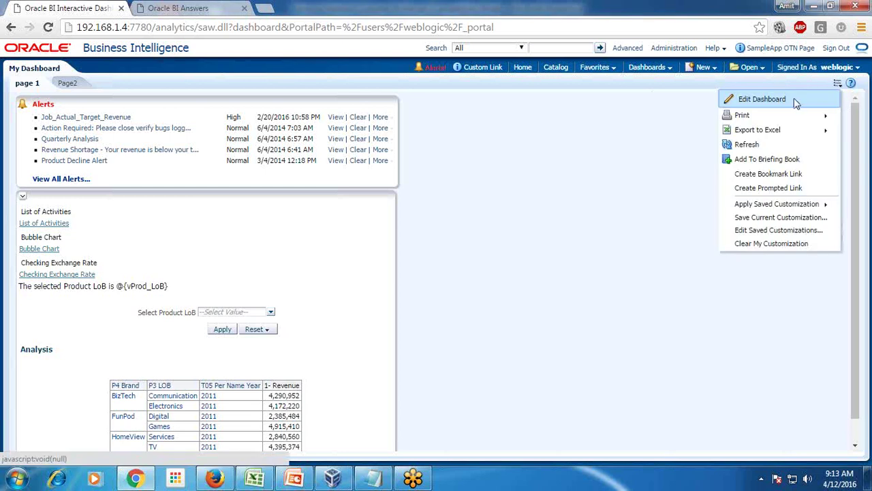
{"action": "left_click", "coordinate": [762, 99]}
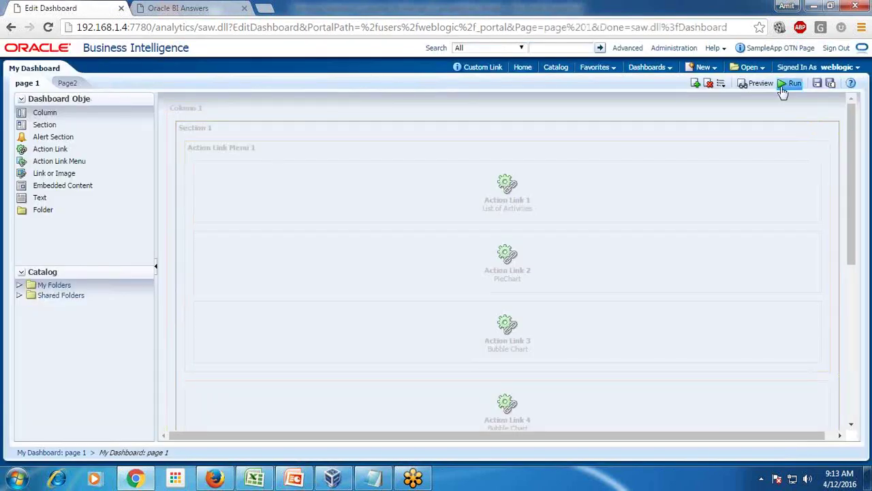
Add a dashboard page named Customer_Profile and place a column containing one section on it
{"action": "left_click", "coordinate": [696, 84]}
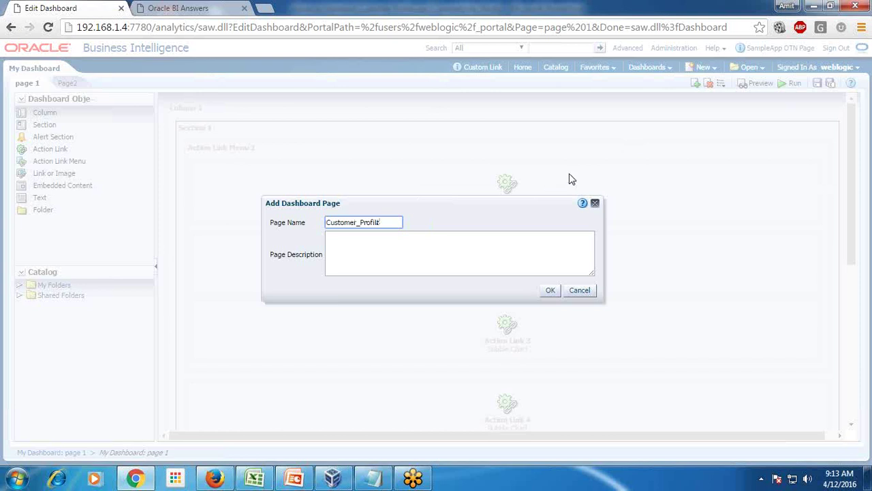
{"action": "left_click", "coordinate": [551, 291]}
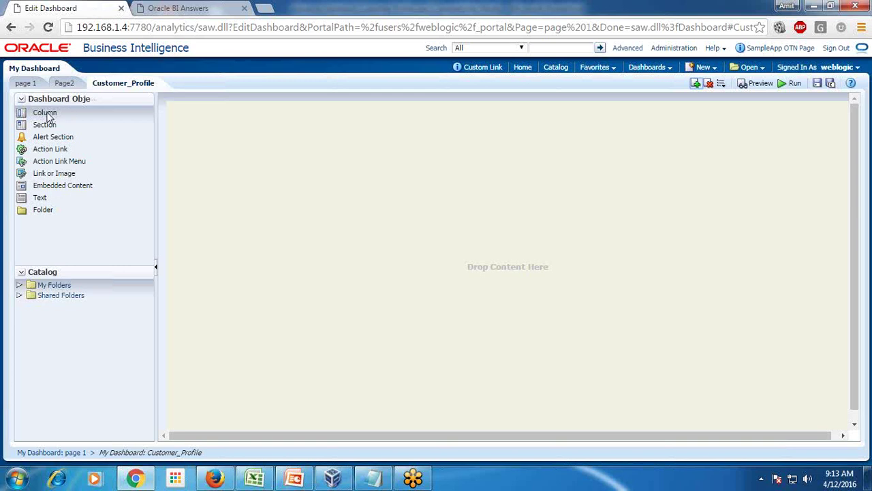
{"action": "left_click_drag", "start_coordinate": [89, 114], "coordinate": [280, 141]}
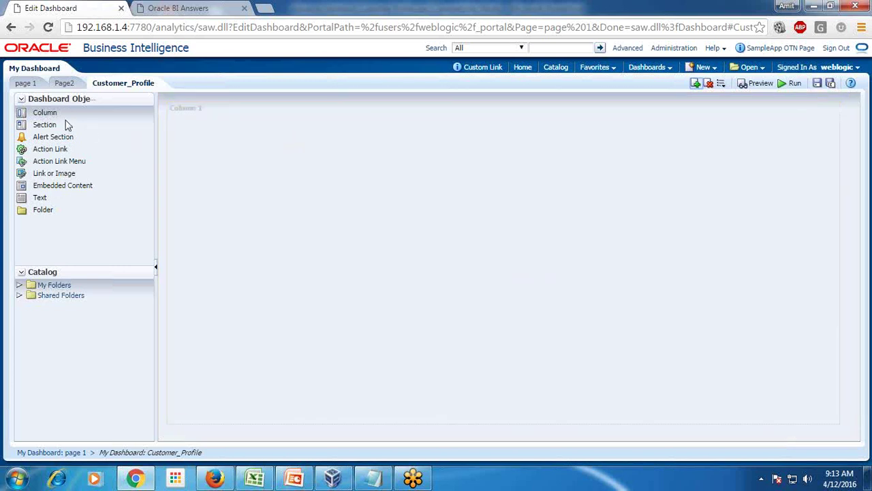
{"action": "left_click_drag", "start_coordinate": [71, 127], "coordinate": [294, 154]}
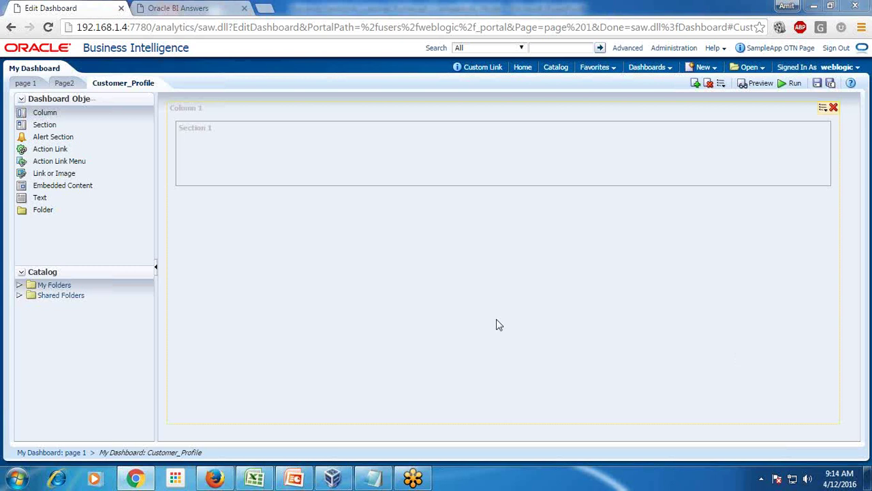
Place the Customers Profile analysis from the Practice folder under My Folders into Section 1, and save the dashboard
{"action": "left_click", "coordinate": [20, 286]}
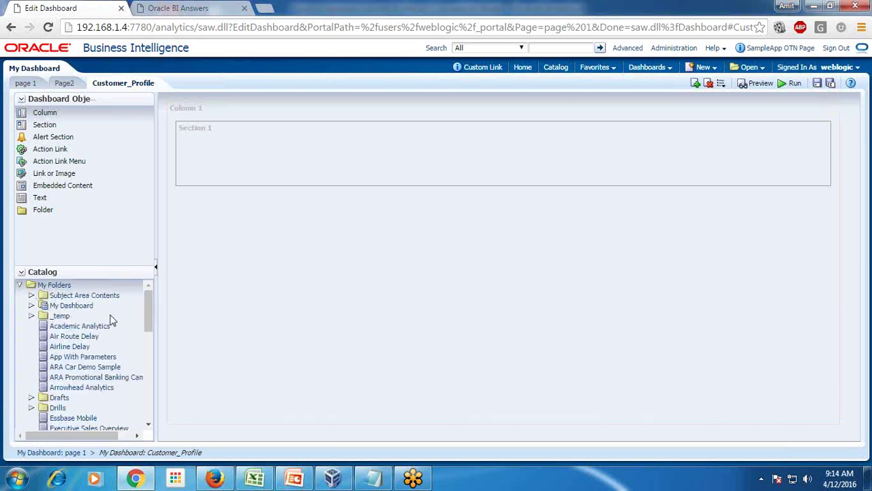
{"action": "scroll", "coordinate": [111, 319], "scroll_direction": "down", "scroll_amount": 3}
{"action": "scroll", "coordinate": [86, 349], "scroll_direction": "down", "scroll_amount": 5}
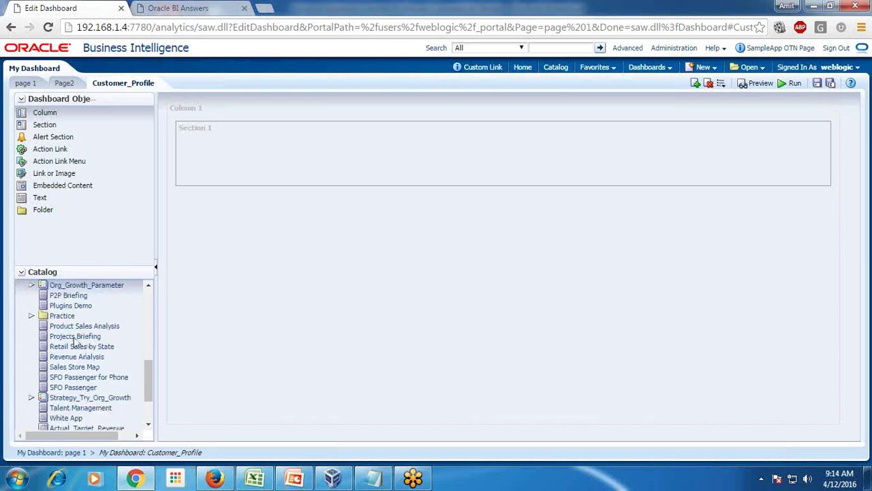
{"action": "left_click", "coordinate": [31, 316]}
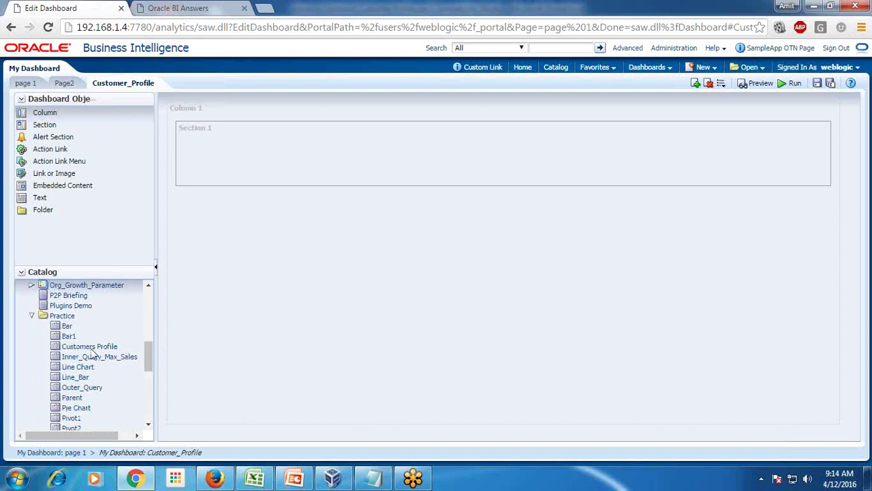
{"action": "left_click_drag", "start_coordinate": [92, 347], "coordinate": [308, 152]}
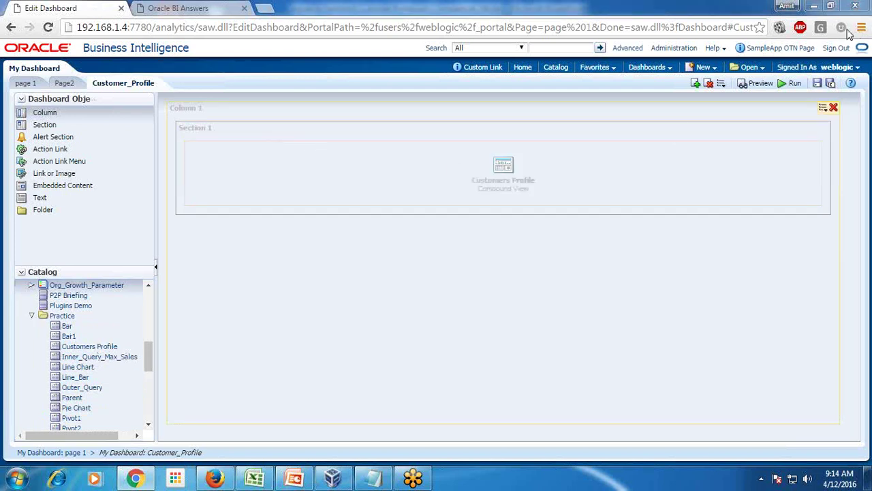
{"action": "left_click", "coordinate": [817, 83]}
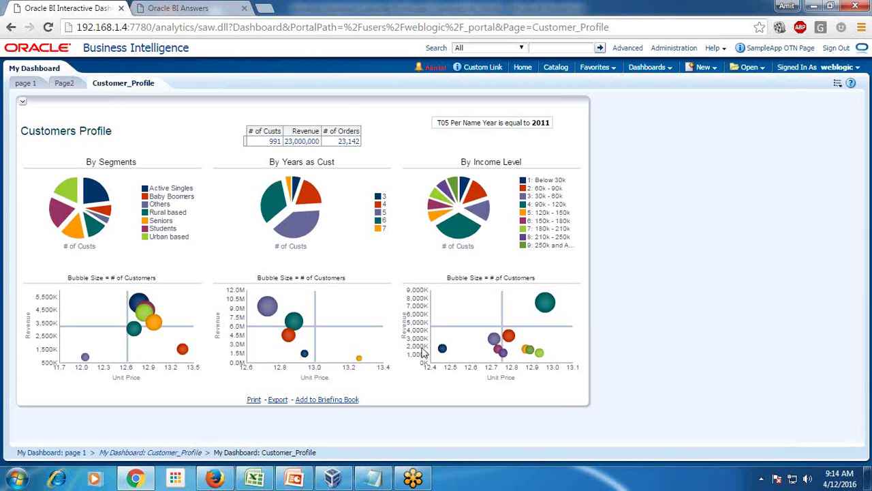
Switch to PowerPoint and show the closing "Any Question?" slide
{"action": "left_click", "coordinate": [296, 478]}
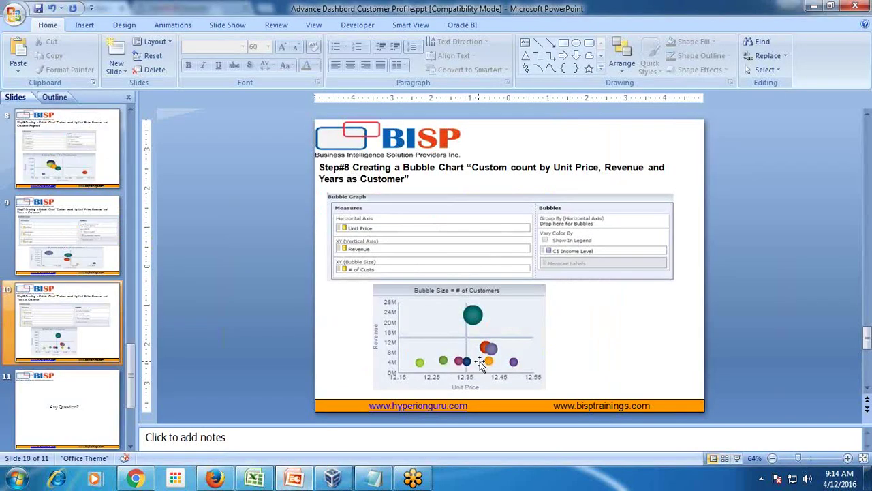
{"action": "scroll", "coordinate": [482, 366], "scroll_direction": "down", "scroll_amount": 1}
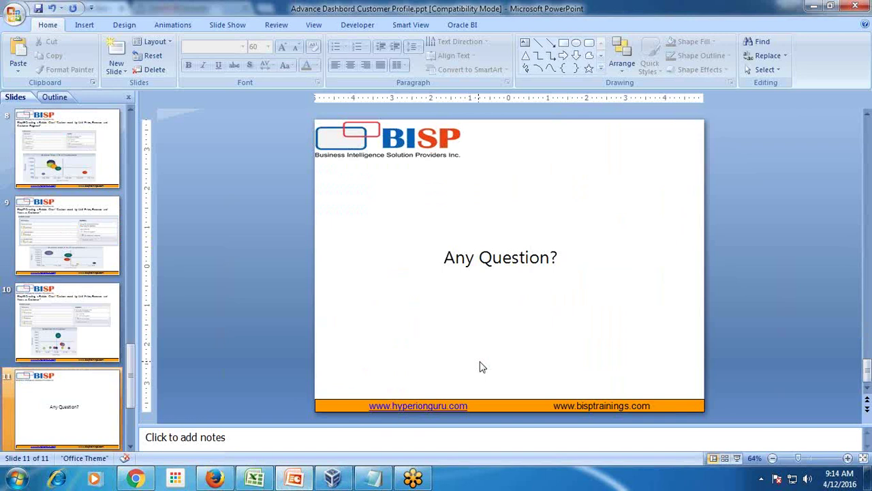